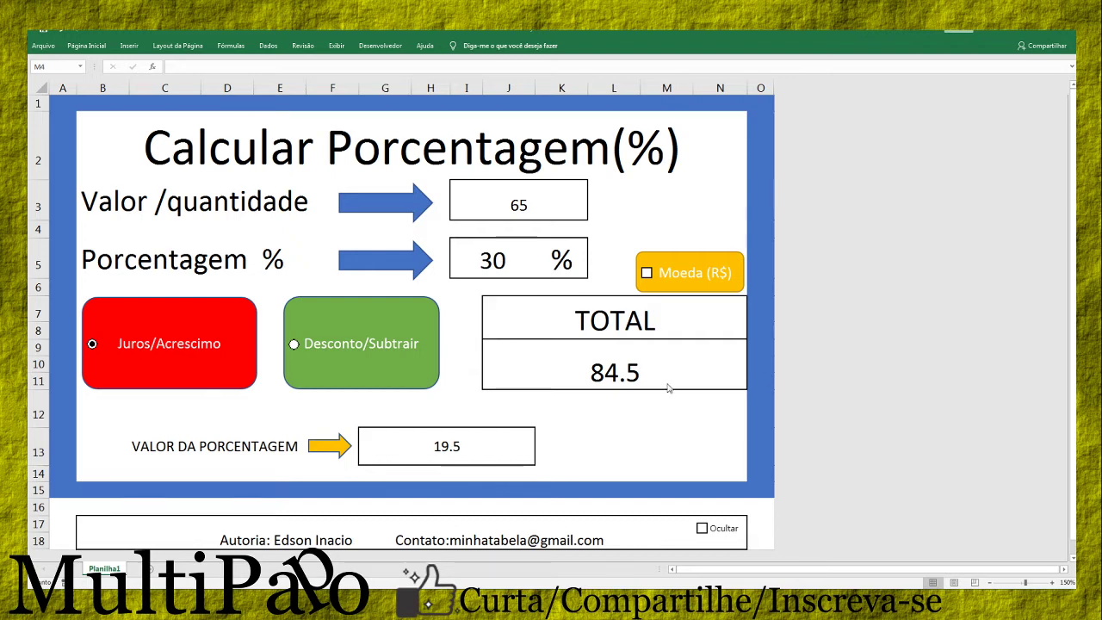
Check the sheet protection by trying to edit a locked cell, the Porcentagem label and the title, dismissing each warning.
click(479, 414)
double_click(404, 421)
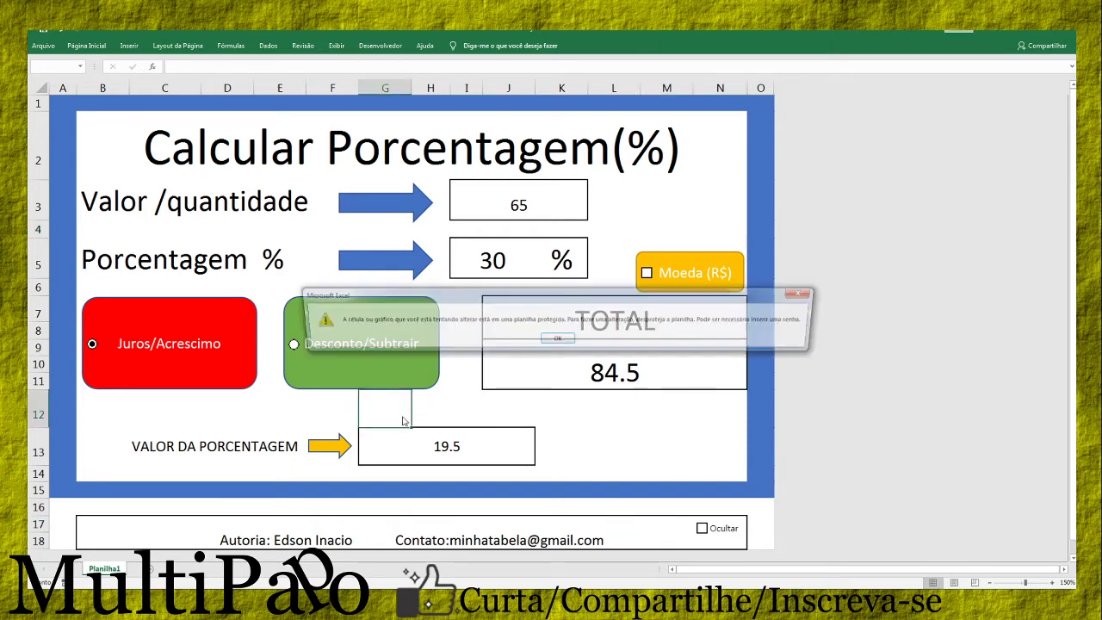
click(560, 341)
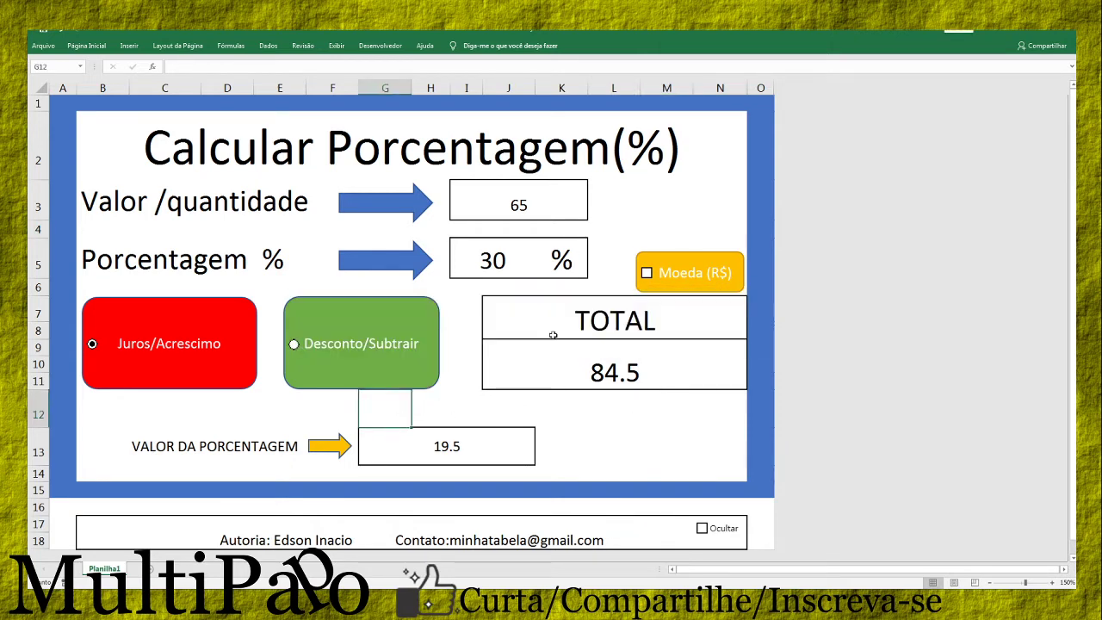
double_click(163, 263)
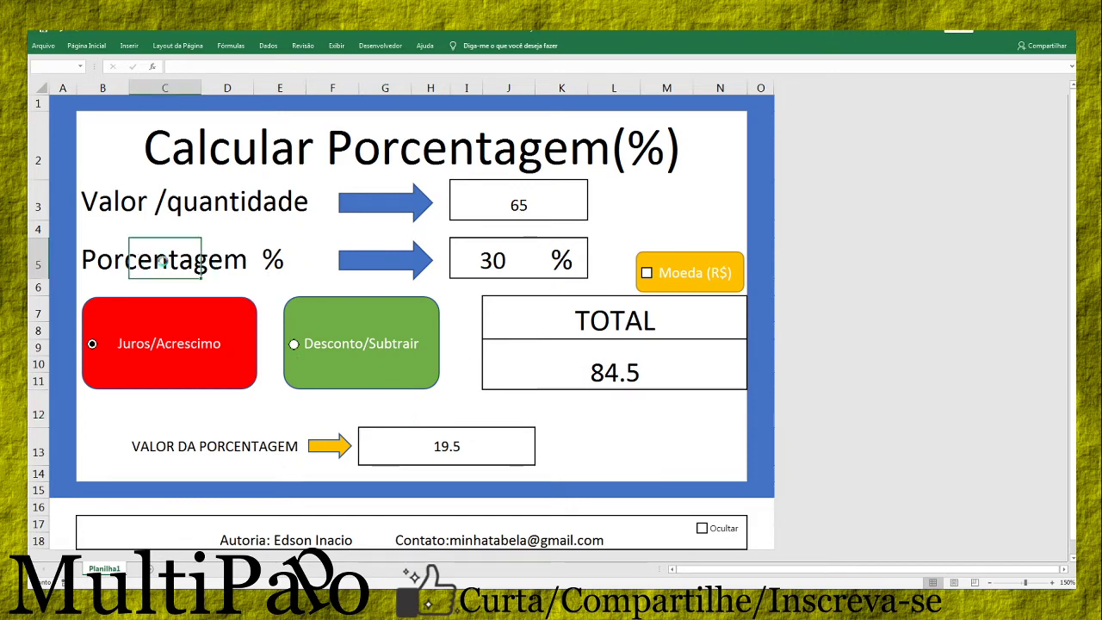
click(557, 339)
double_click(459, 163)
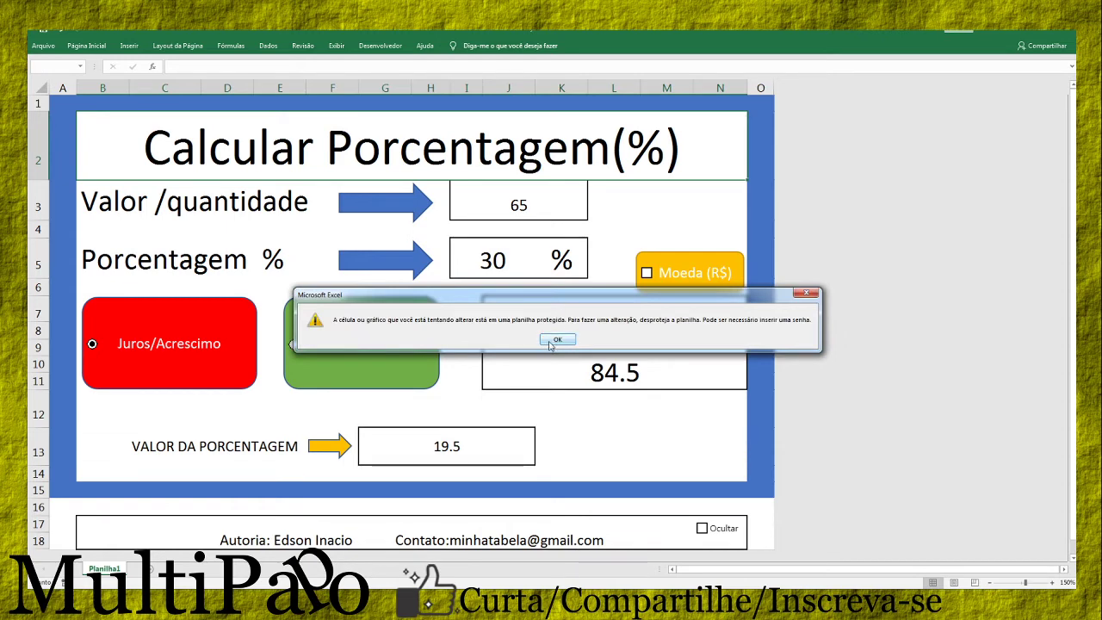
click(555, 341)
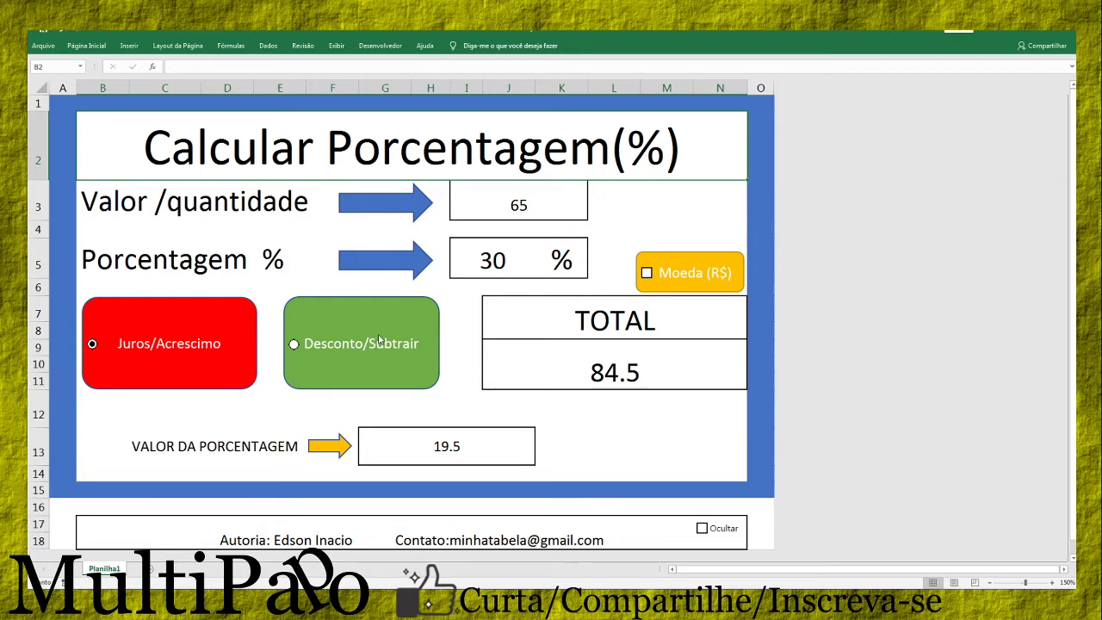
Select empty cells, then turn the Moeda (R$) currency format on and back off.
click(215, 401)
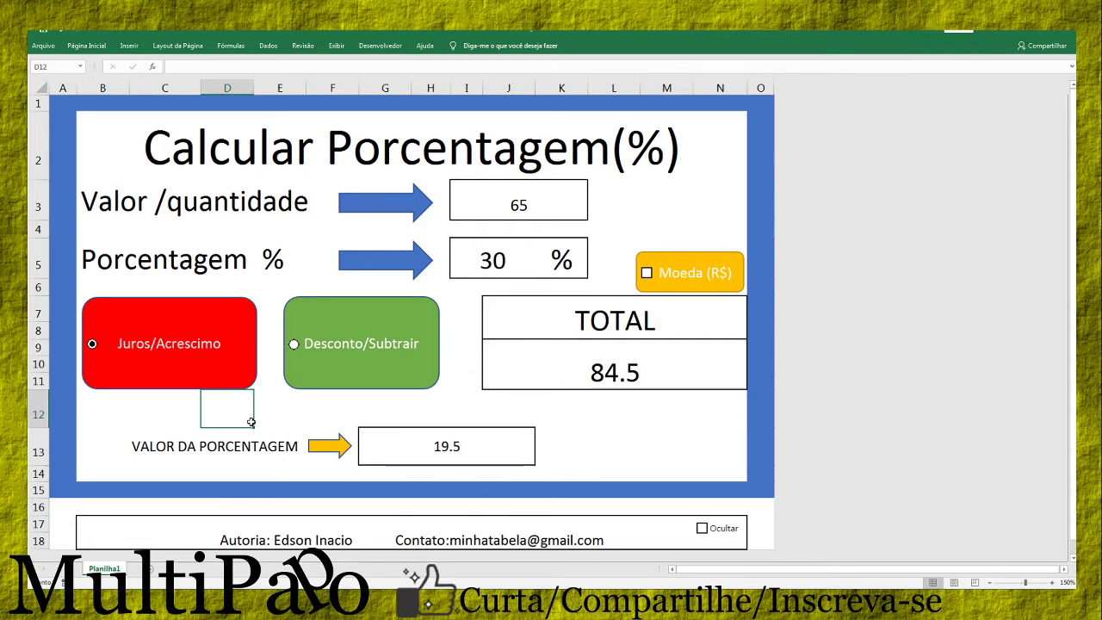
click(664, 203)
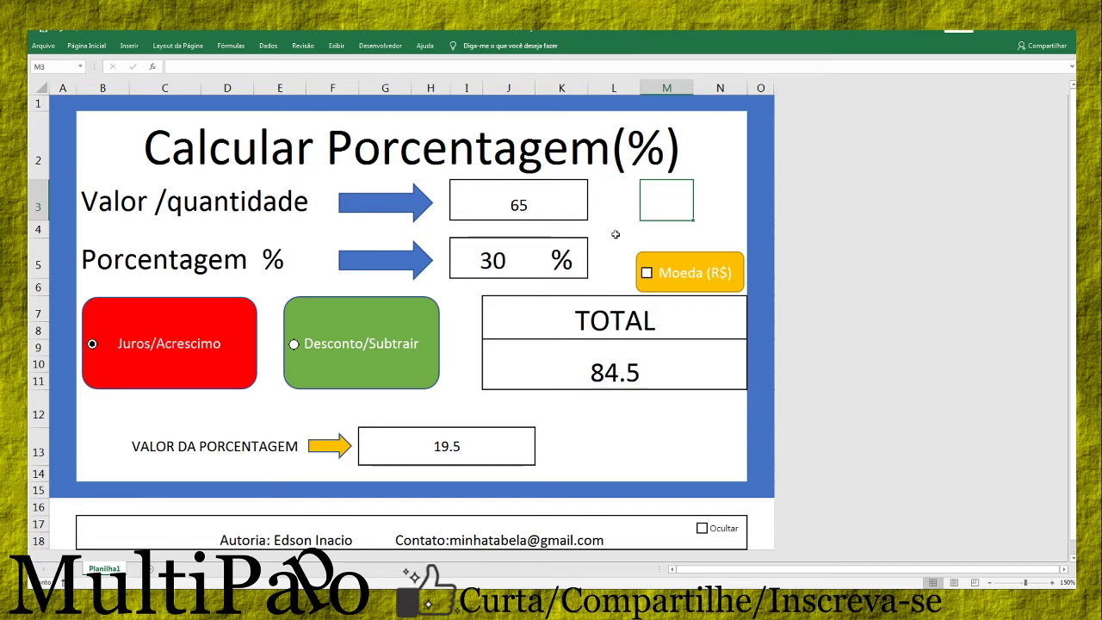
click(632, 215)
click(656, 224)
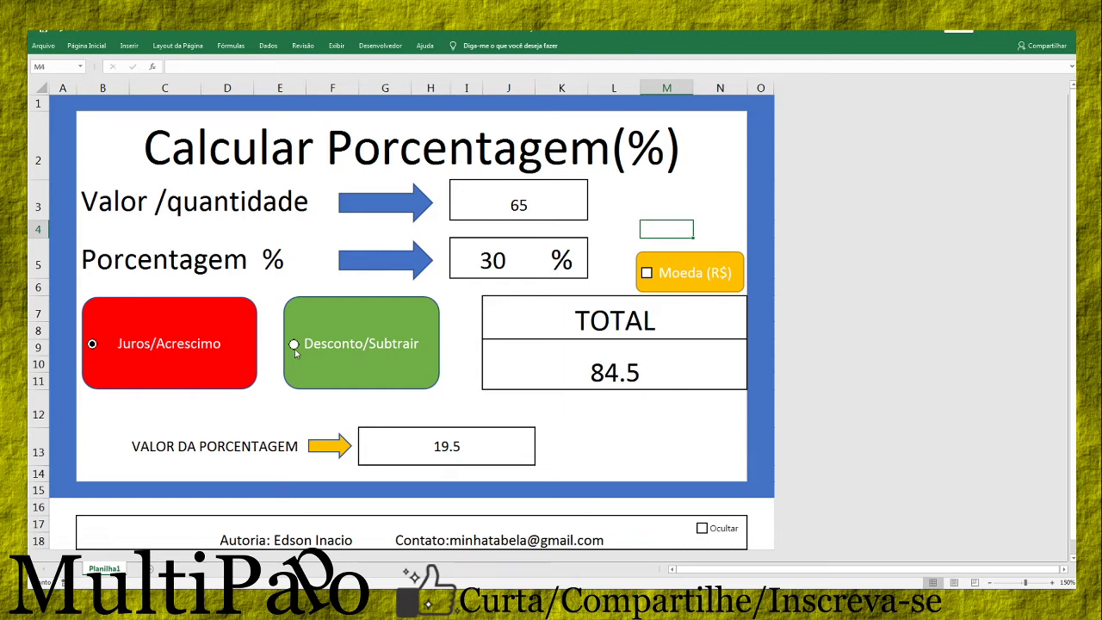
click(647, 274)
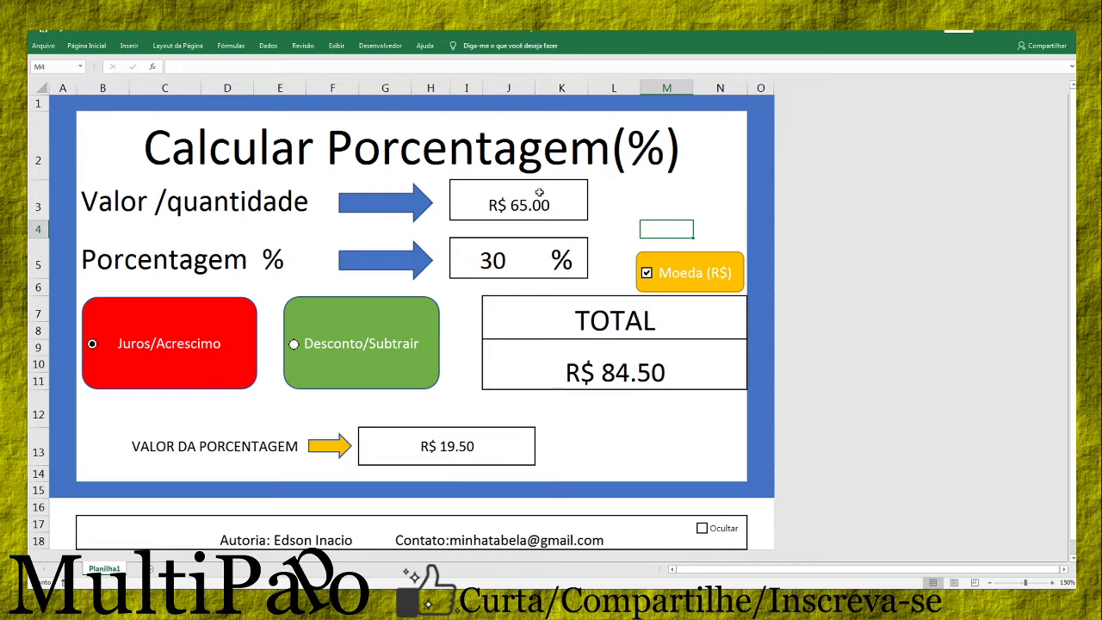
click(645, 273)
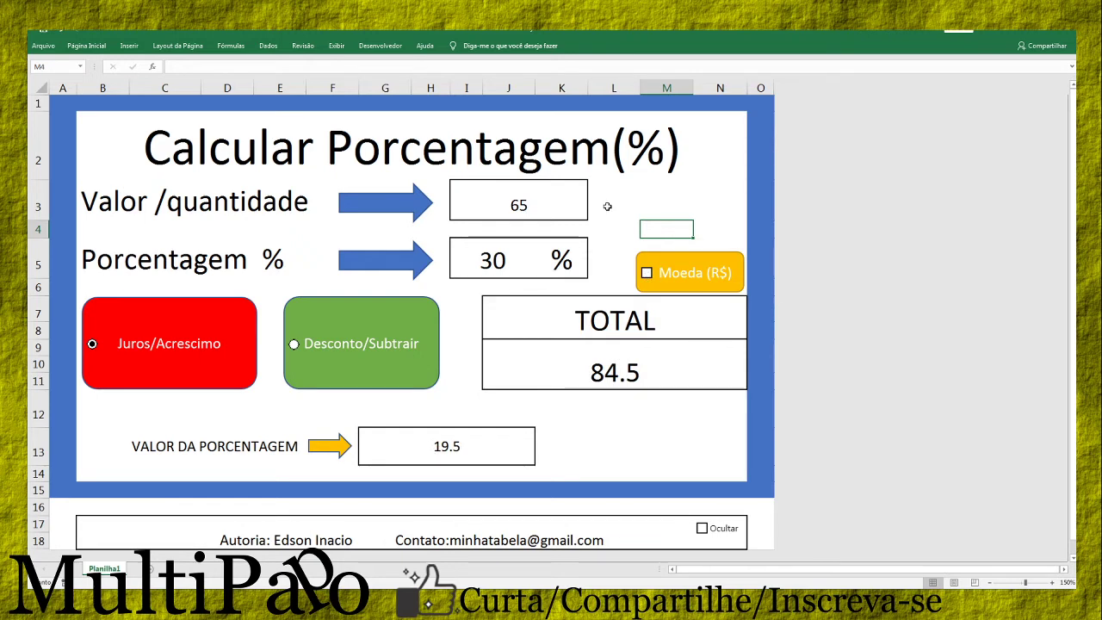
click(563, 206)
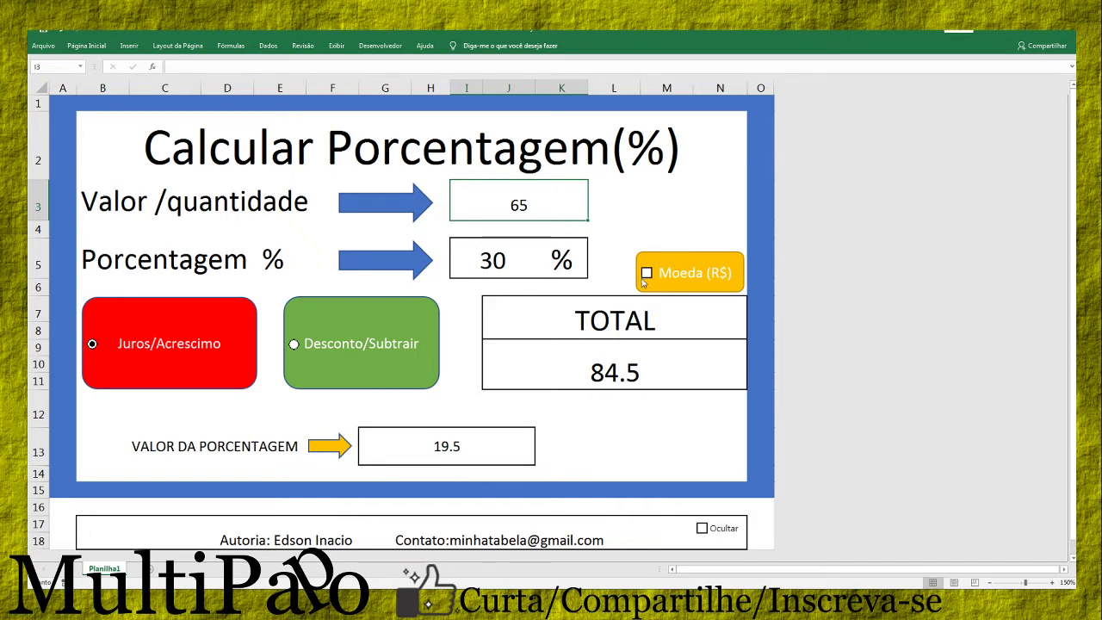
Toggle Moeda (R$) again, then enter 80 as the Valor/quantidade.
click(646, 274)
click(647, 274)
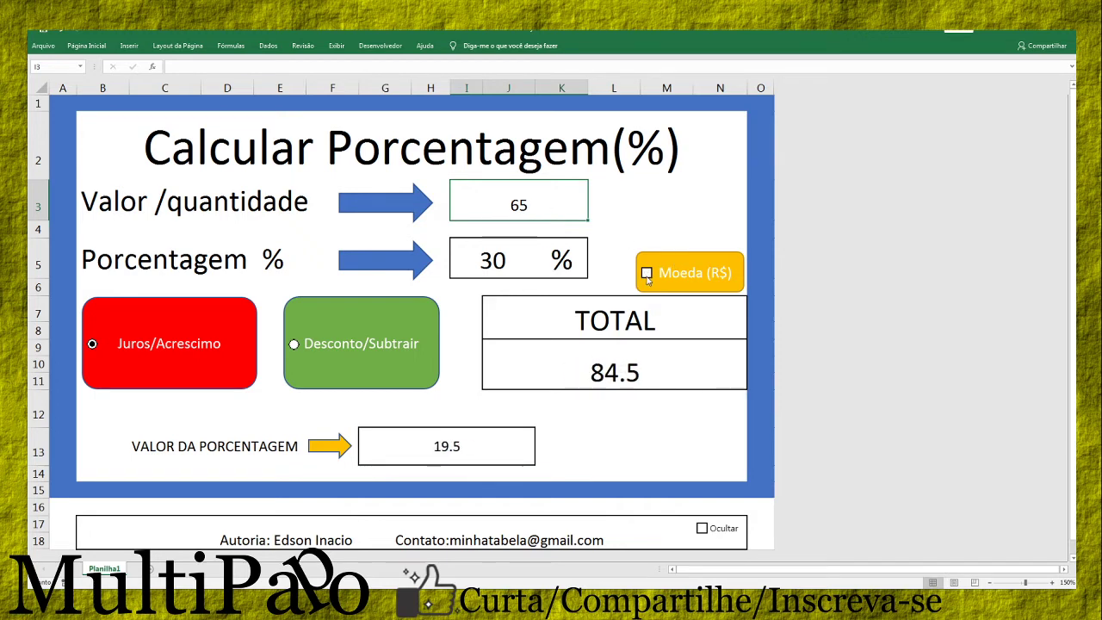
click(618, 197)
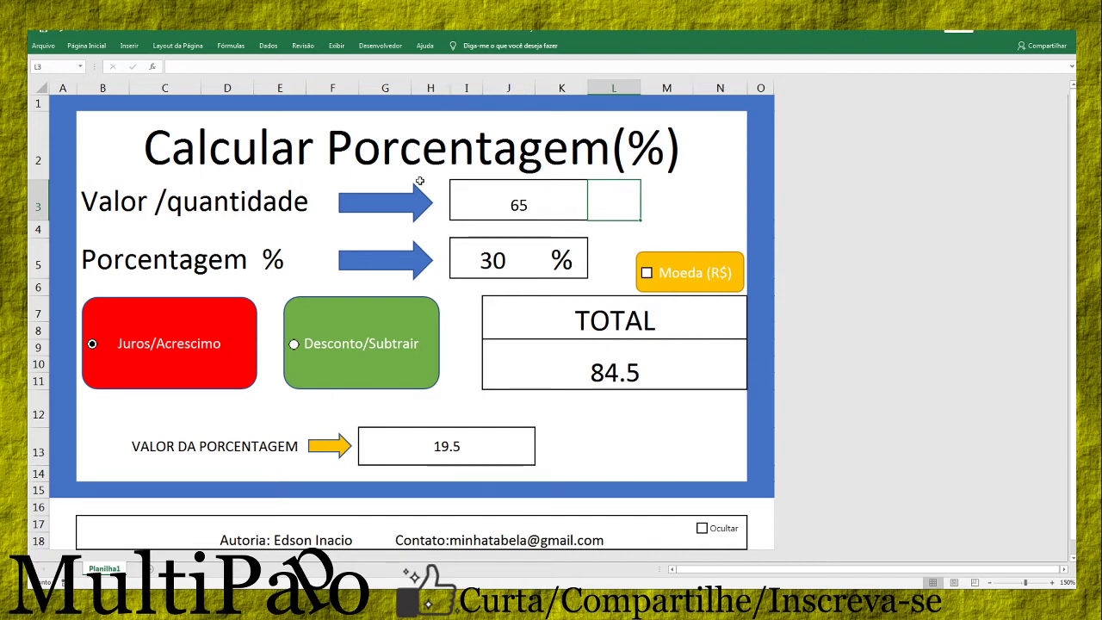
click(519, 202)
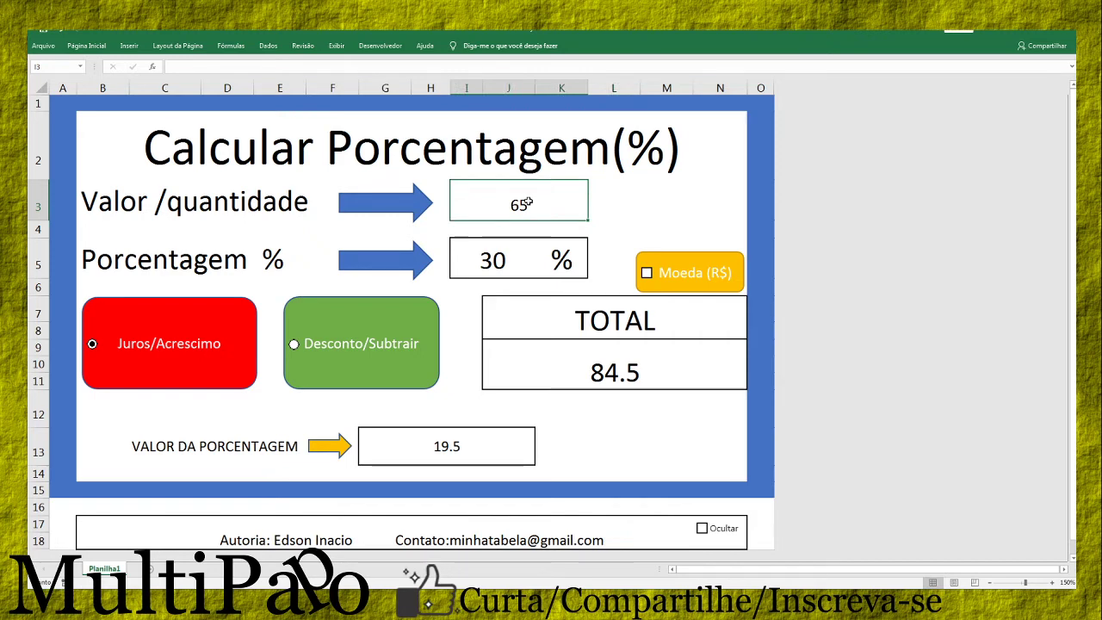
text(80)
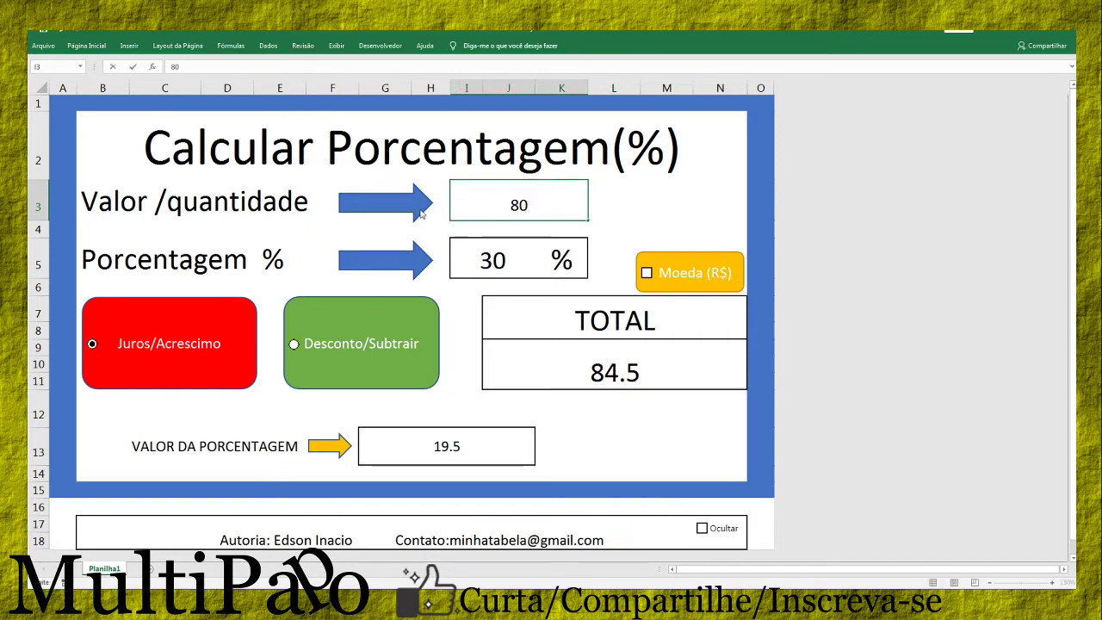
click(615, 226)
click(485, 267)
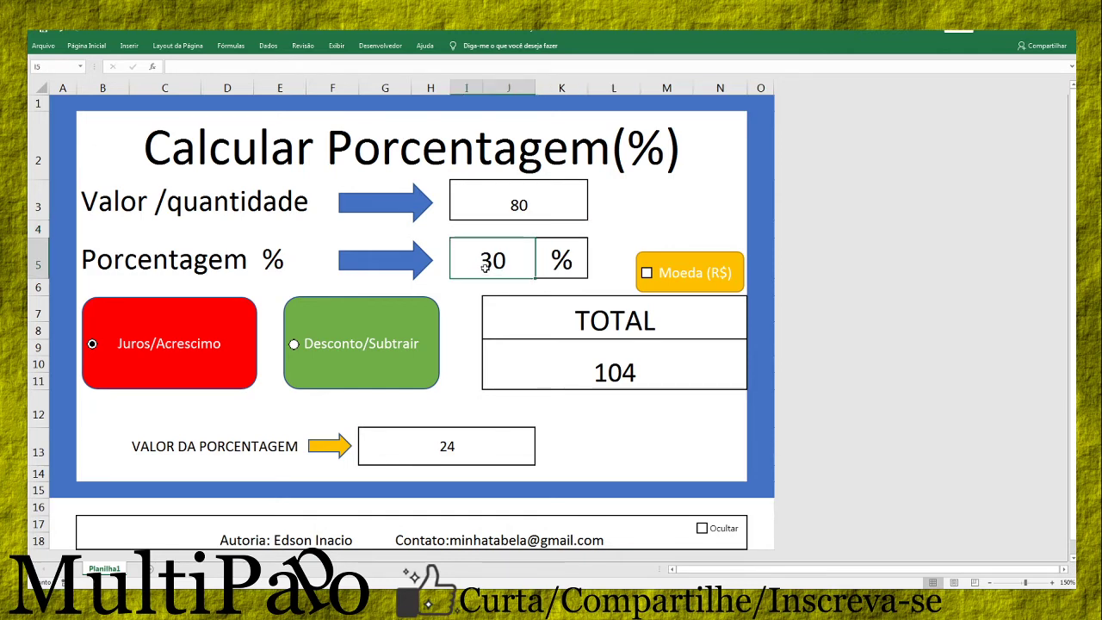
Enter 10 as the percentage and switch the calculation to Desconto/Subtrair.
text(10)
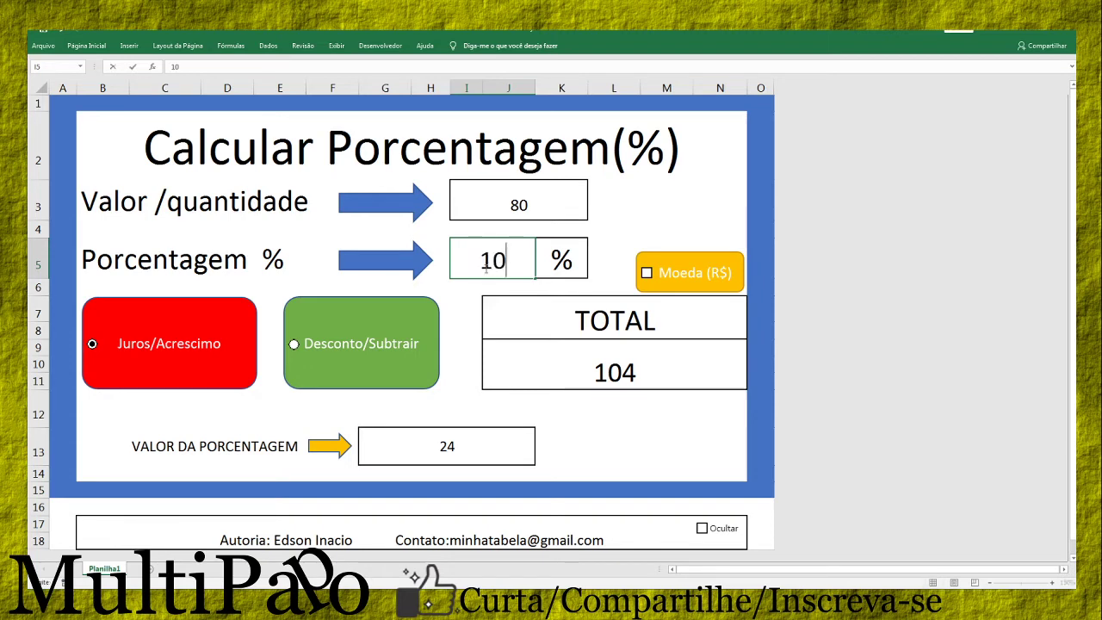
click(294, 344)
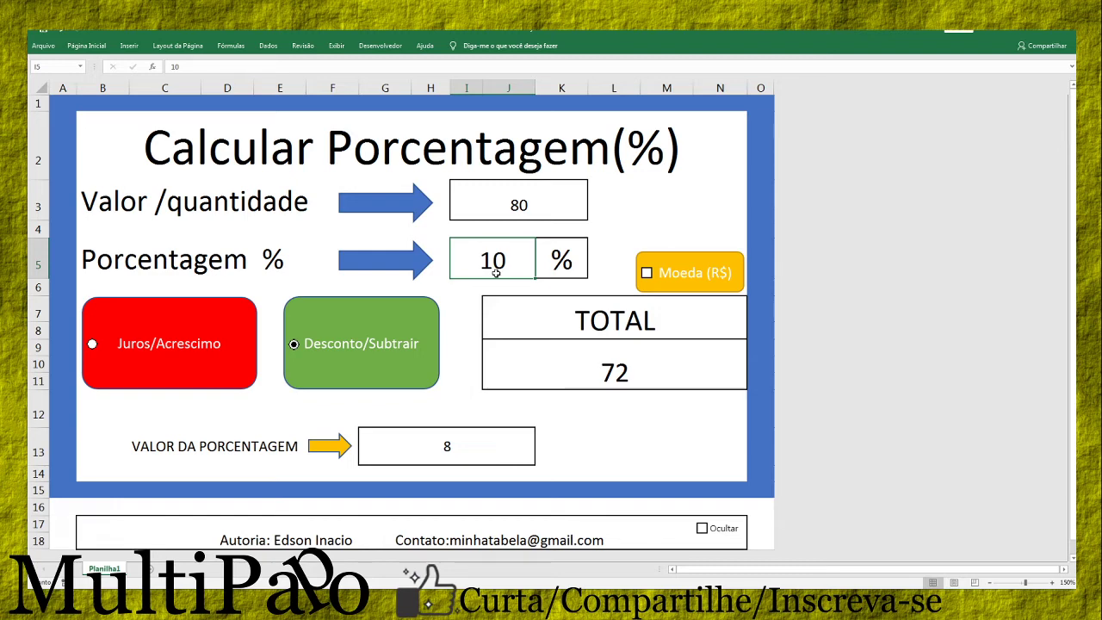
click(490, 196)
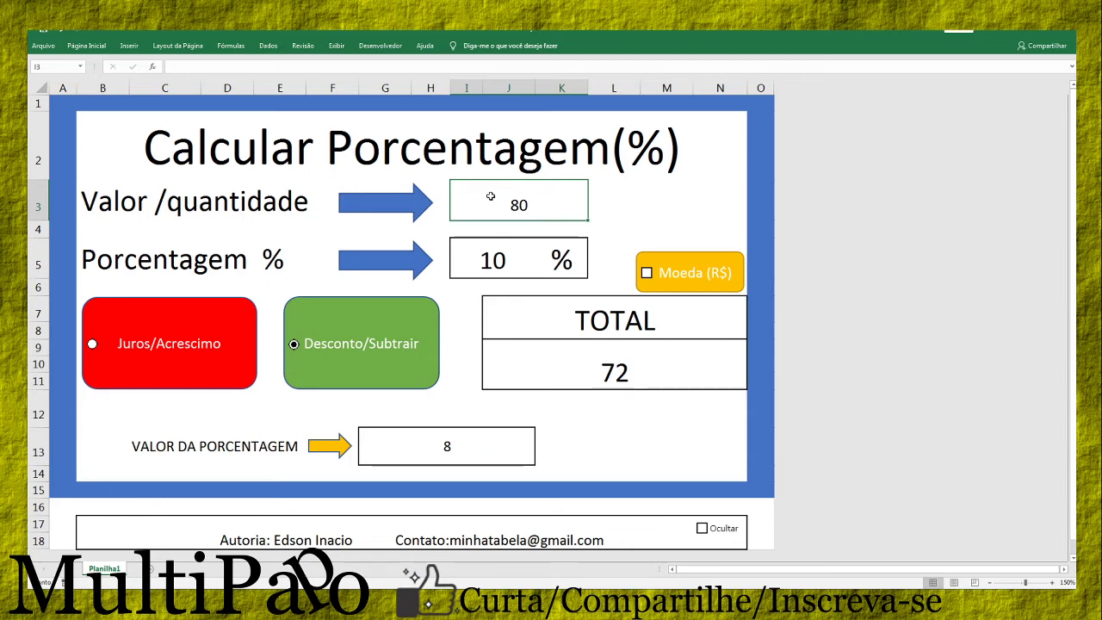
Change the Porcentagem to 15, then begin typing 300 as the value.
click(488, 270)
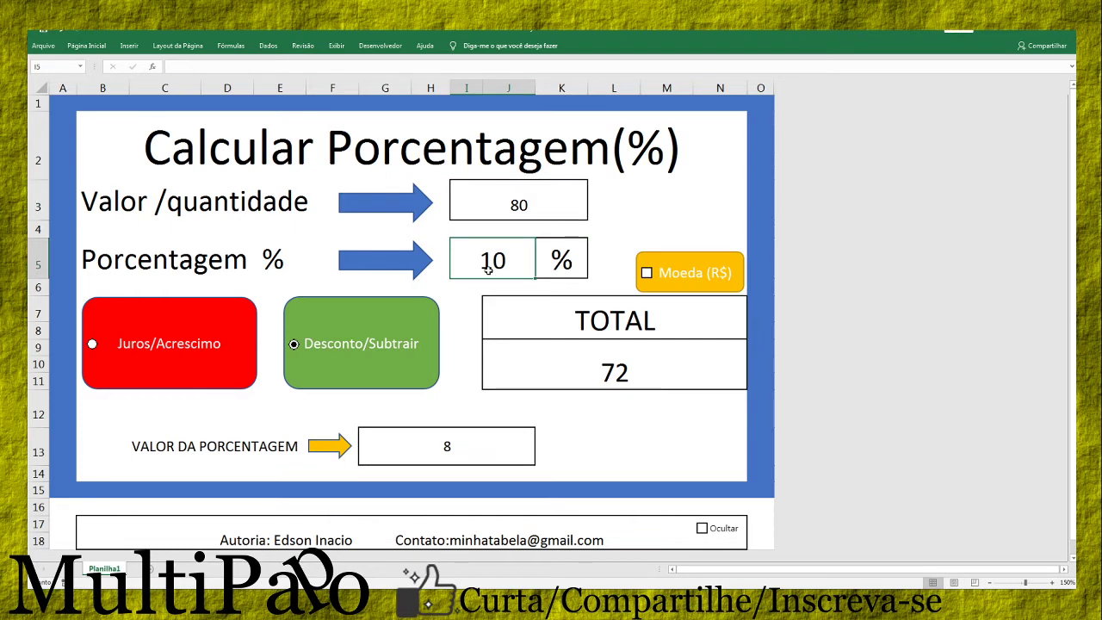
text(15)
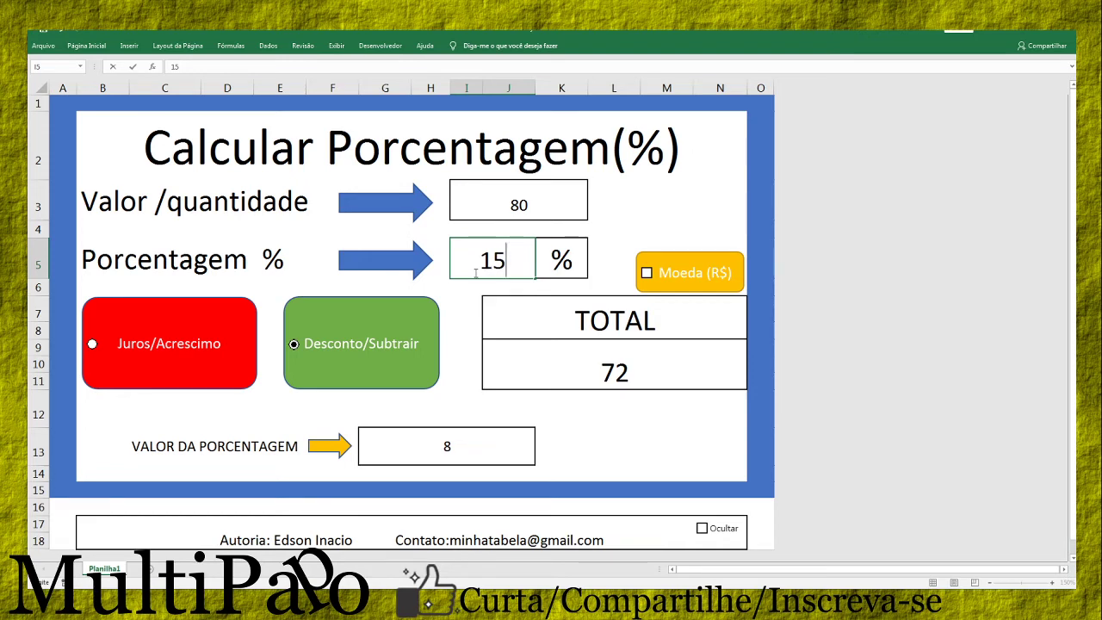
click(514, 209)
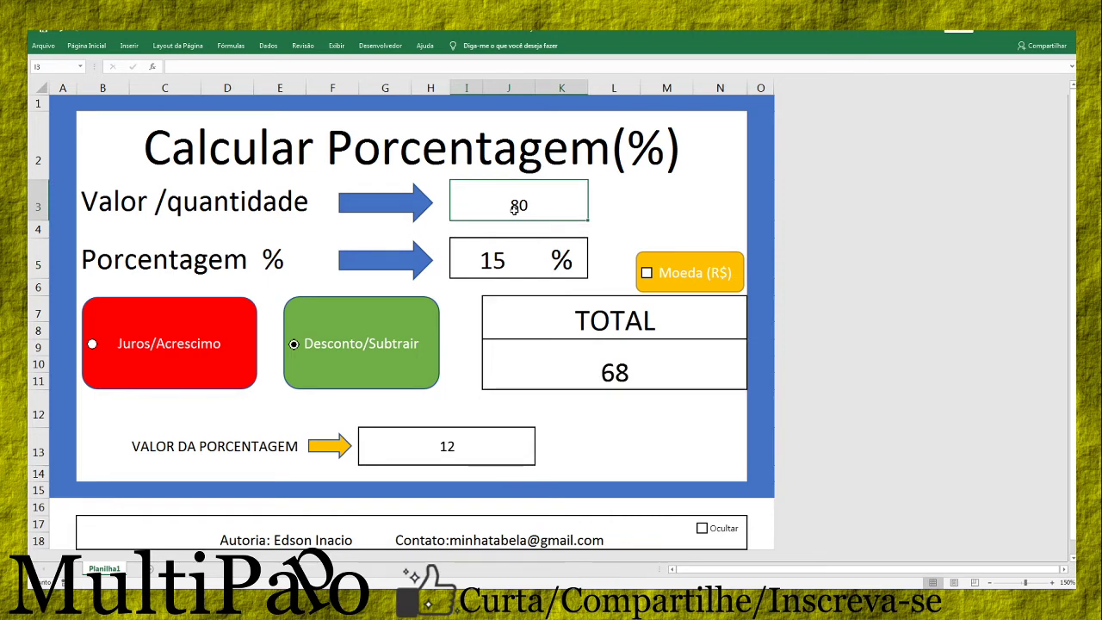
text(300)
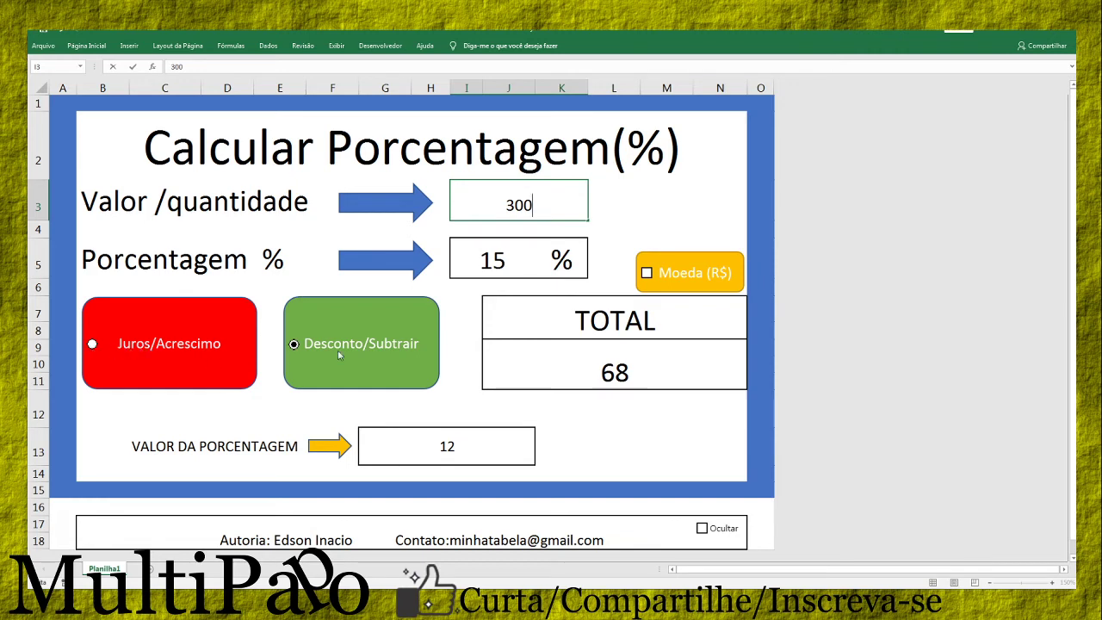
Switch back to Juros/Acréscimo, turn on the R$ format, and enter 2350 as the value.
click(93, 345)
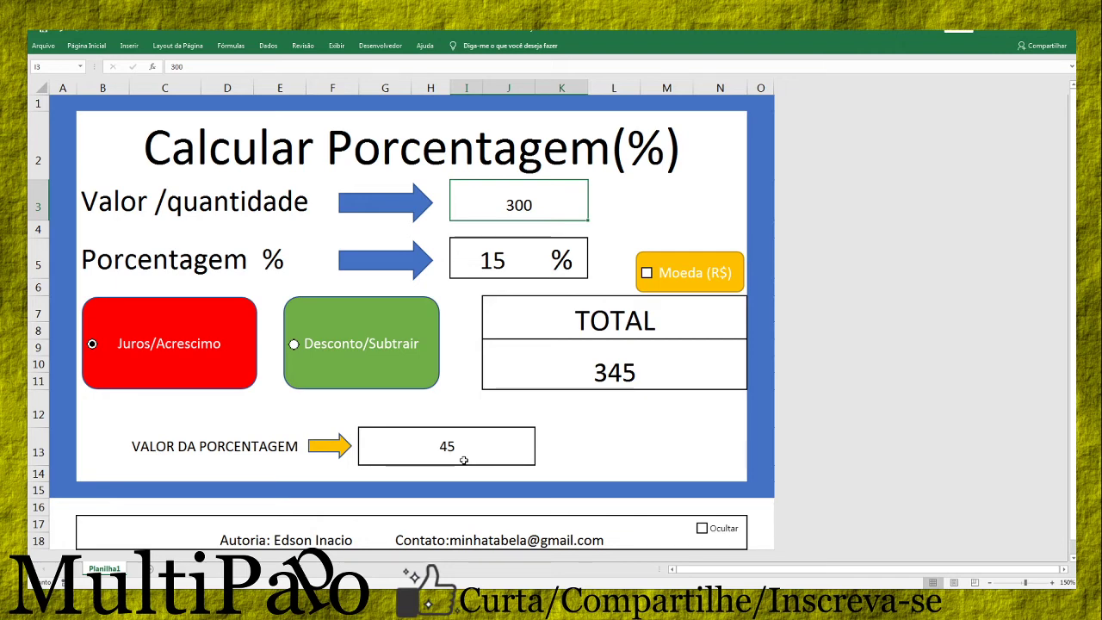
click(647, 273)
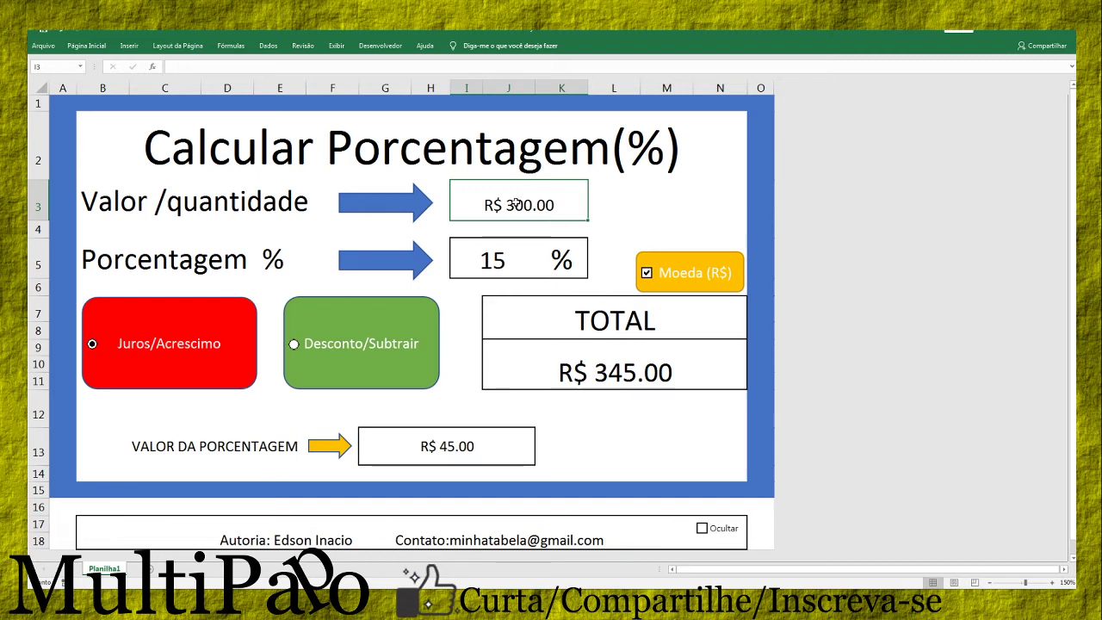
text(2000)
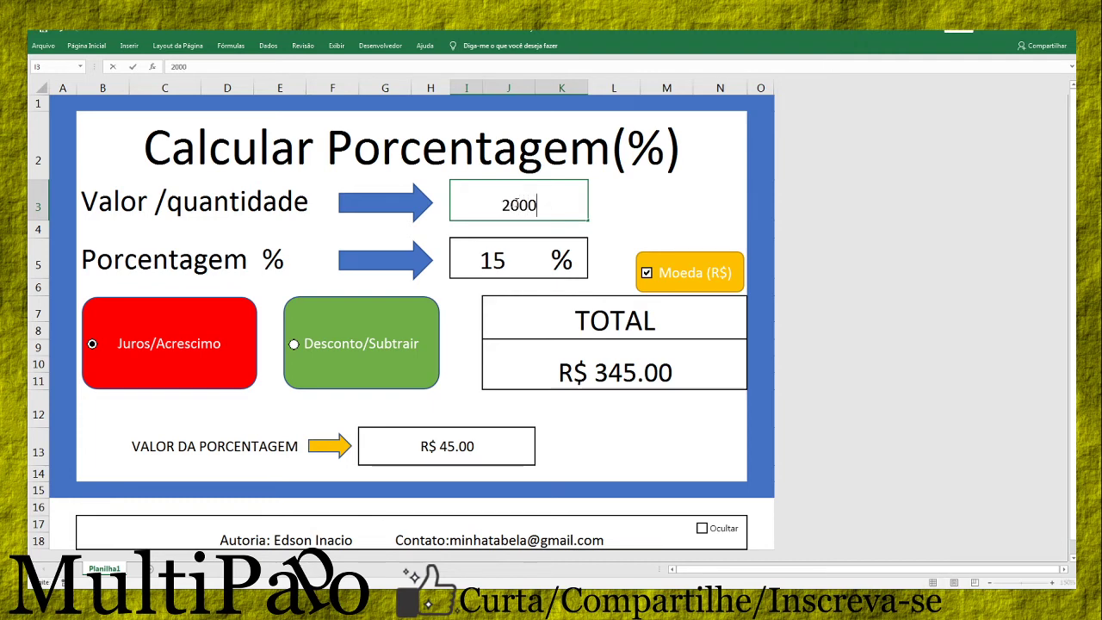
key(BackSpace)
key(BackSpace)
key(BackSpace)
text(350)
key(Return)
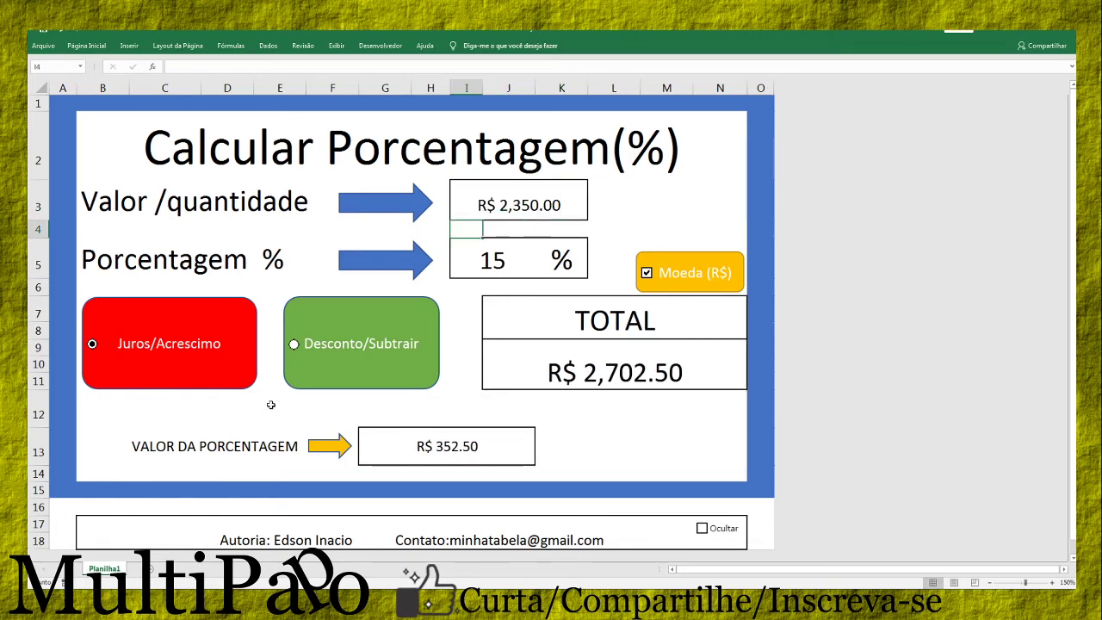
click(515, 275)
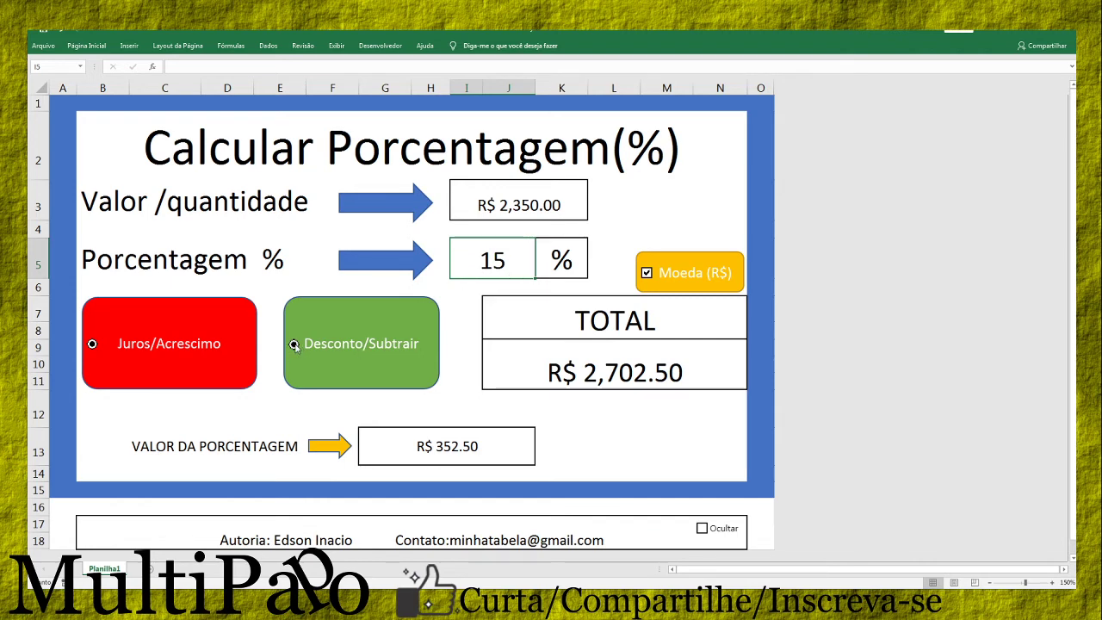
click(293, 343)
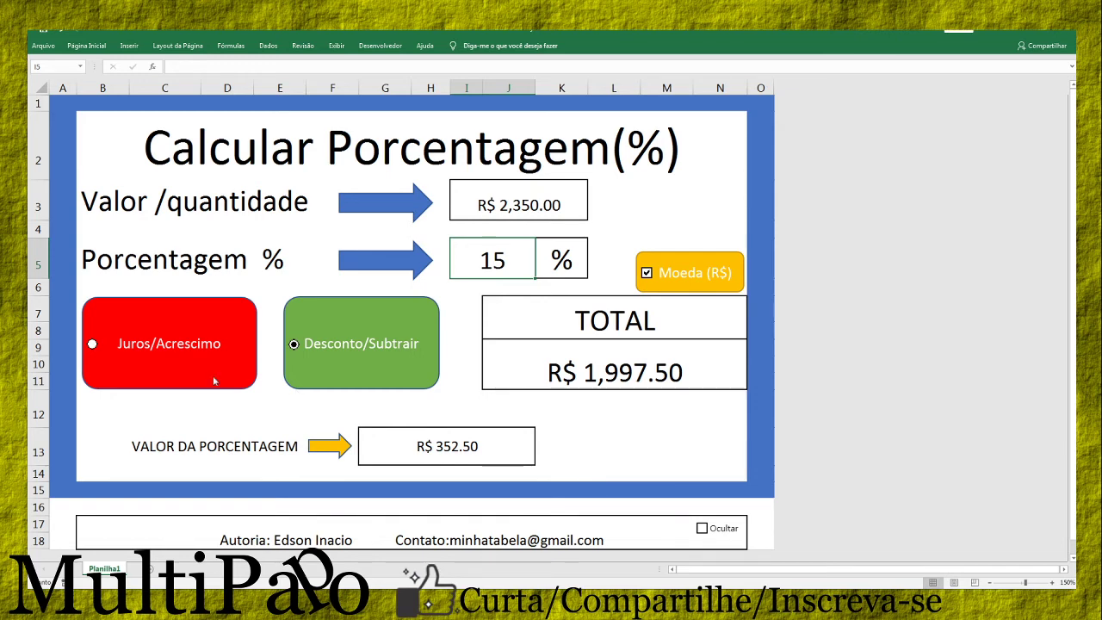
click(92, 344)
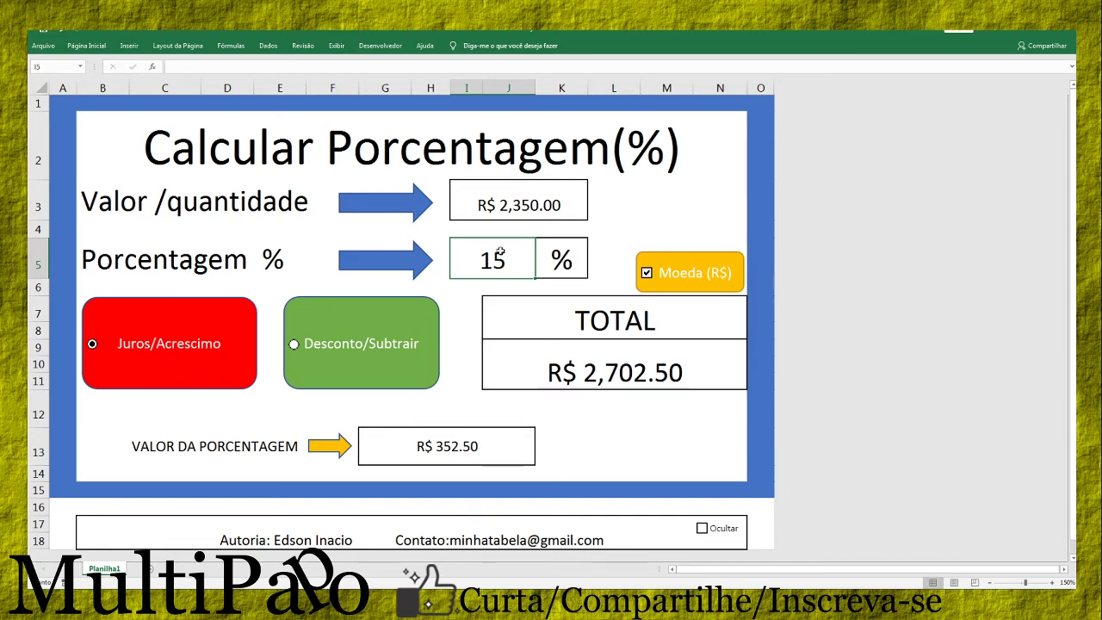
click(555, 207)
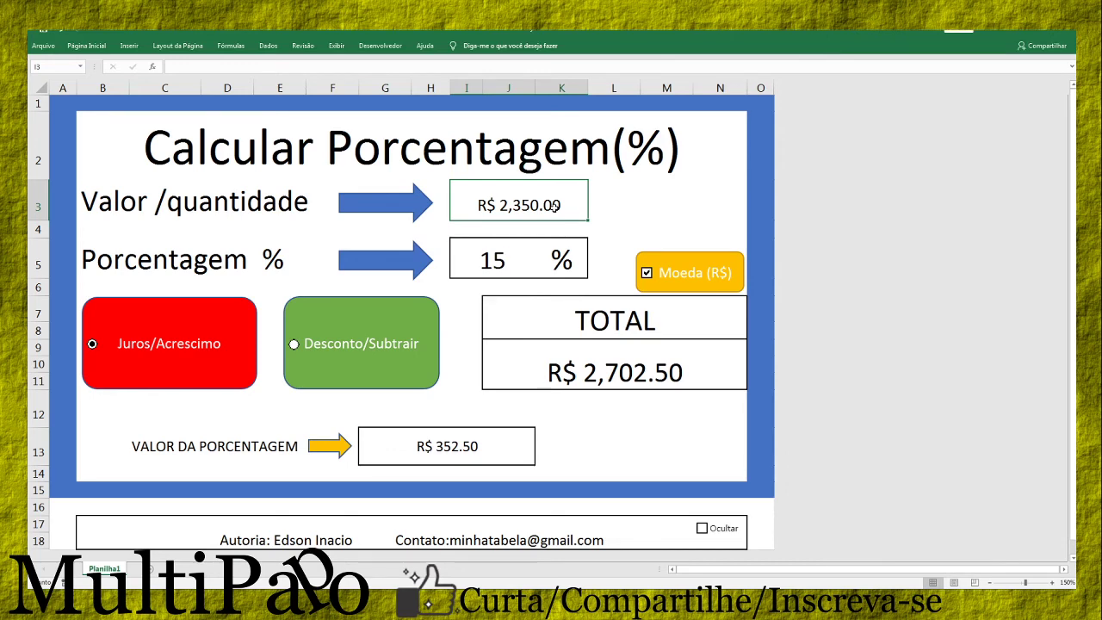
Enter 120 as the value and 25 as the percentage.
text(120)
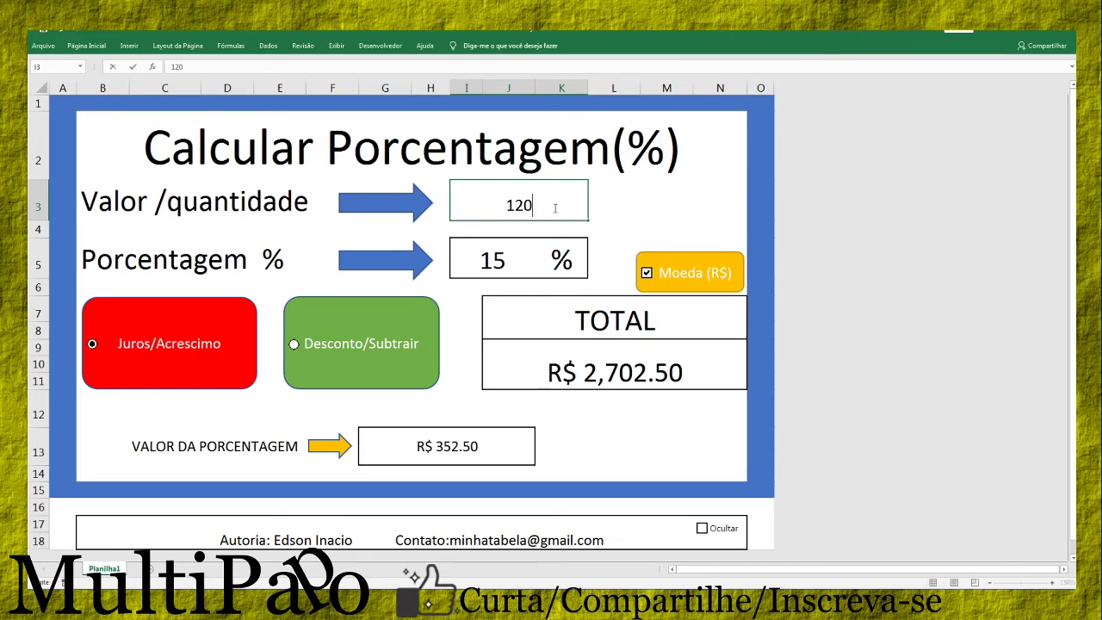
key(Return)
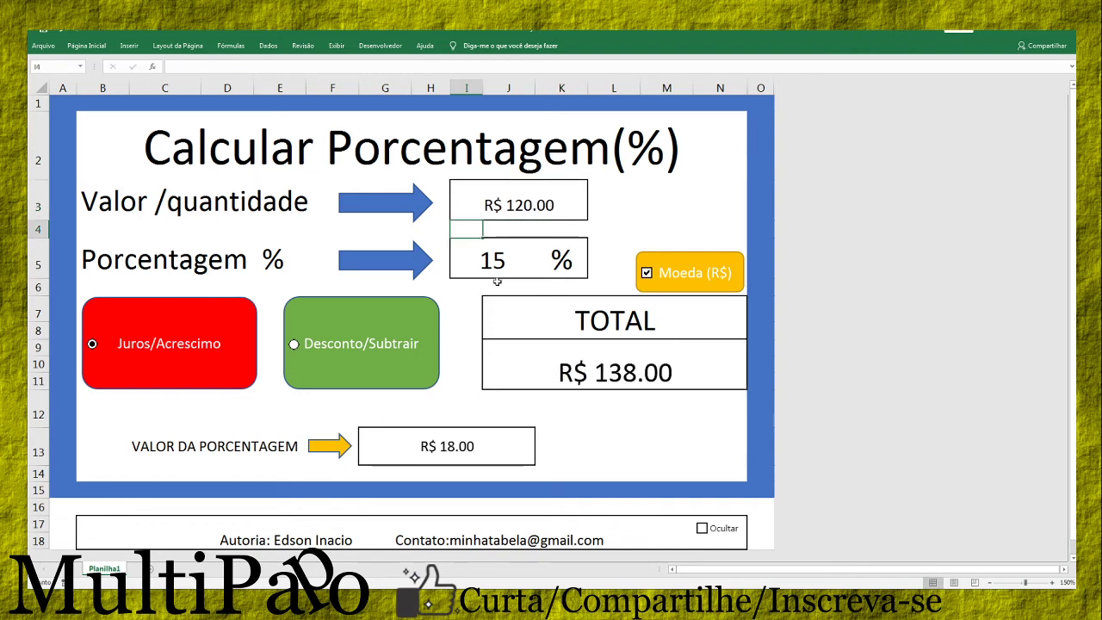
click(509, 251)
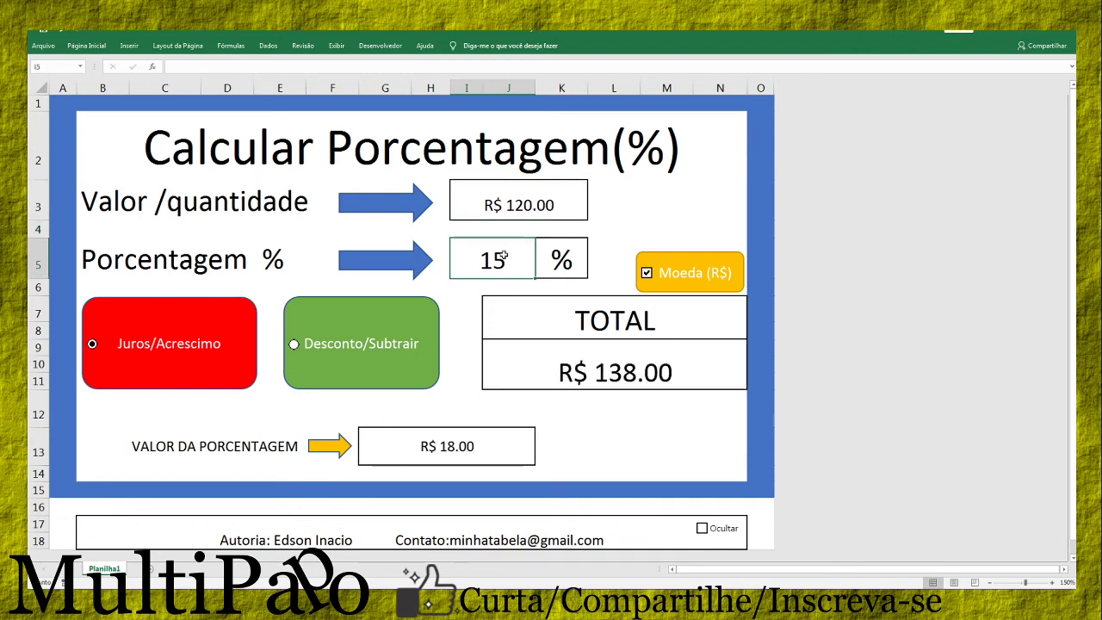
text(25)
key(Return)
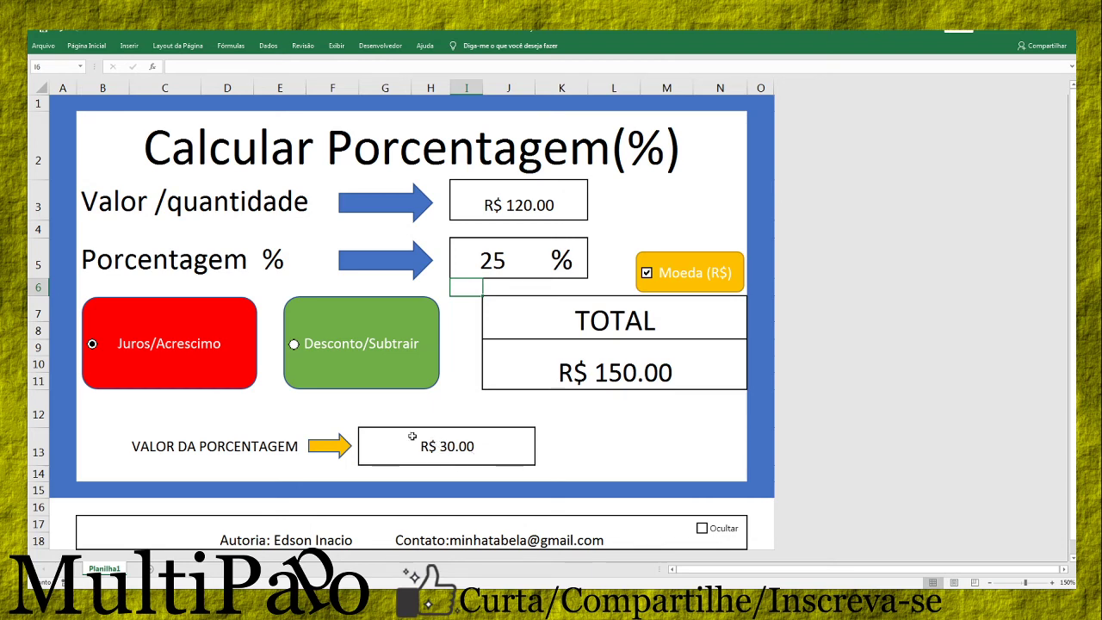
Change the value in I3 to 6.
click(506, 215)
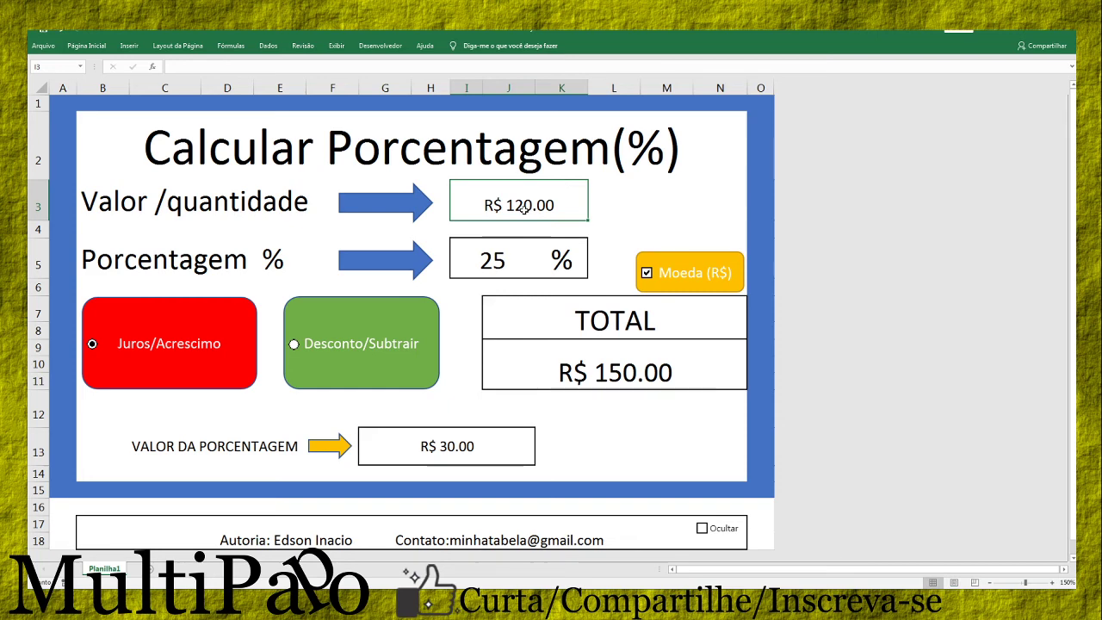
text(6)
key(Return)
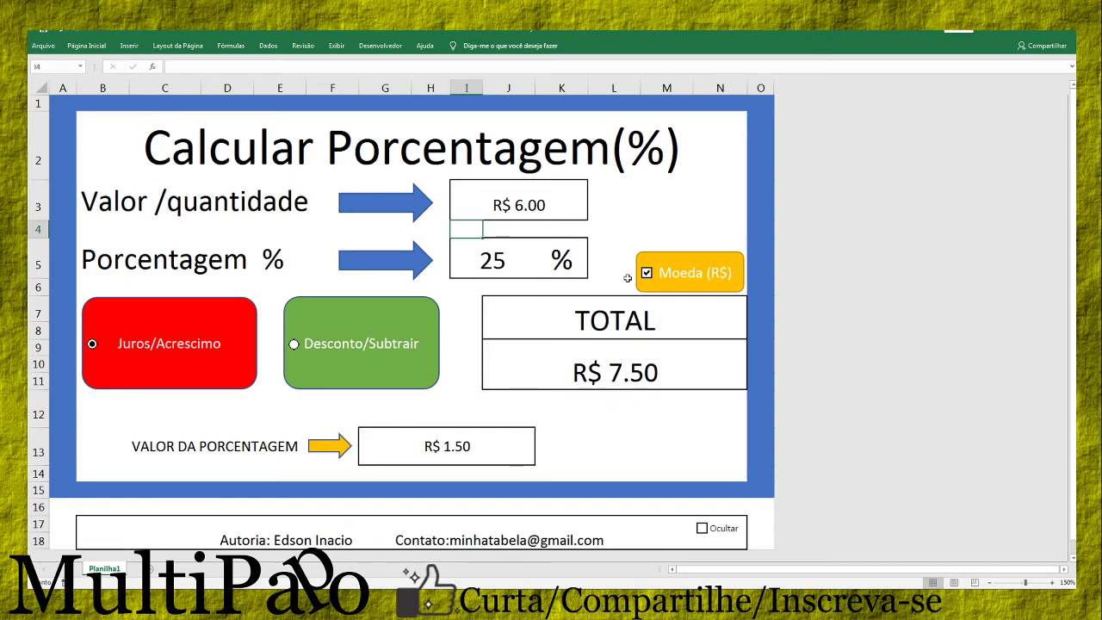
click(552, 205)
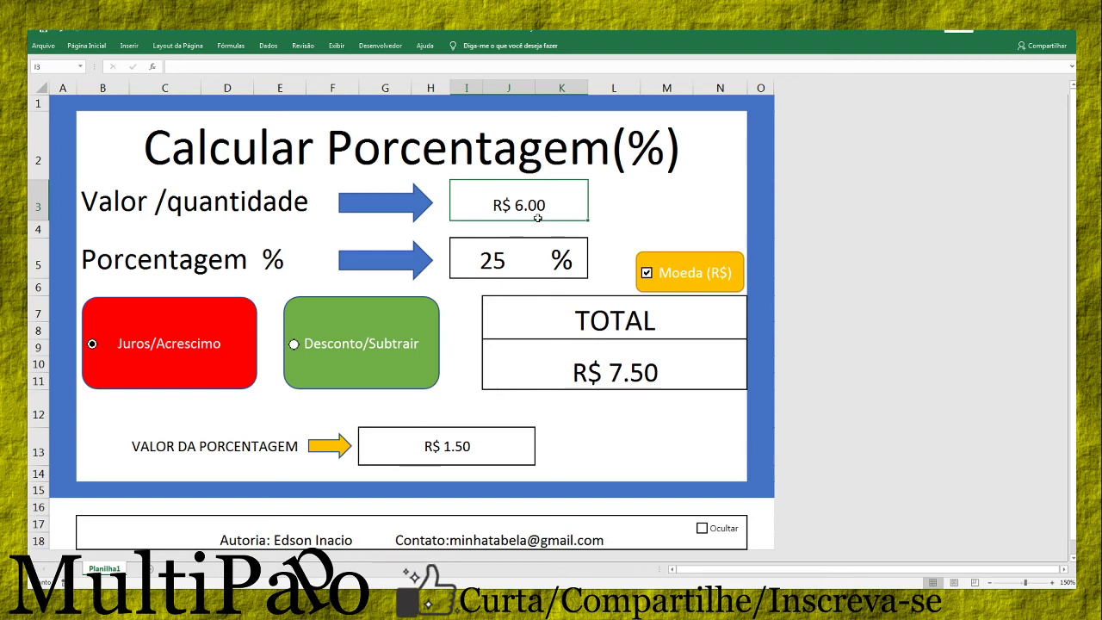
Enter 998 as the value and 10 as the percentage.
text(998)
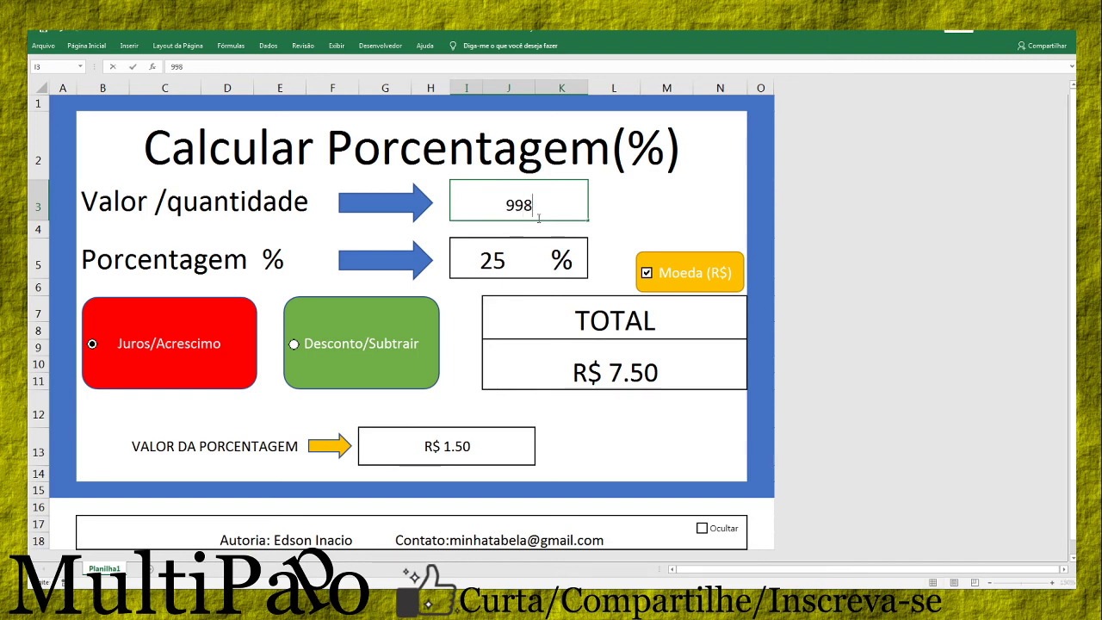
key(Return)
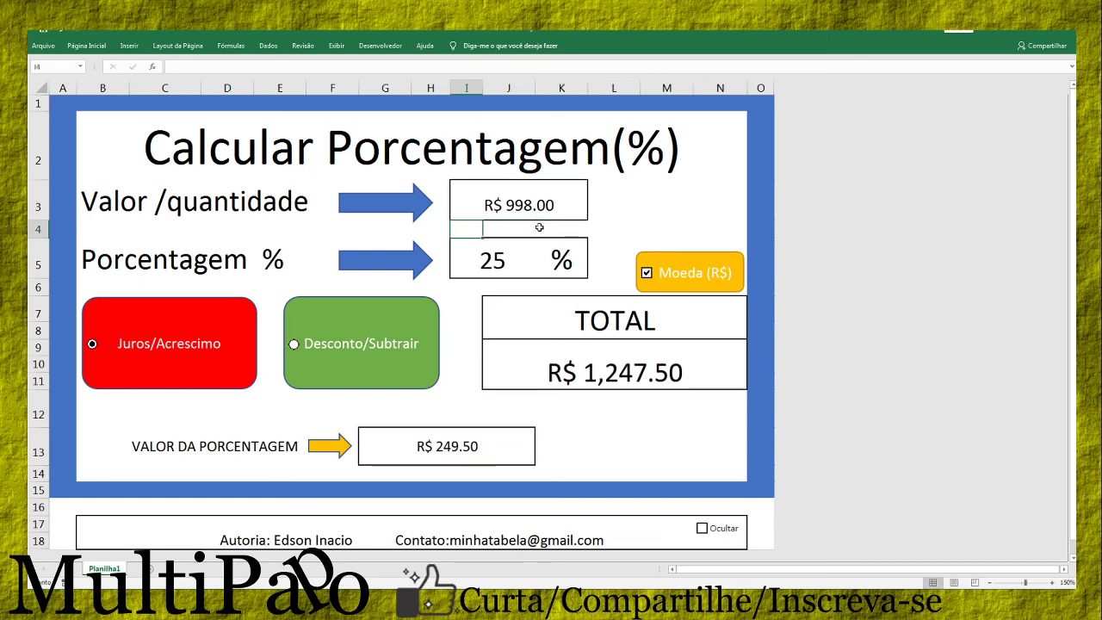
click(479, 270)
text(10)
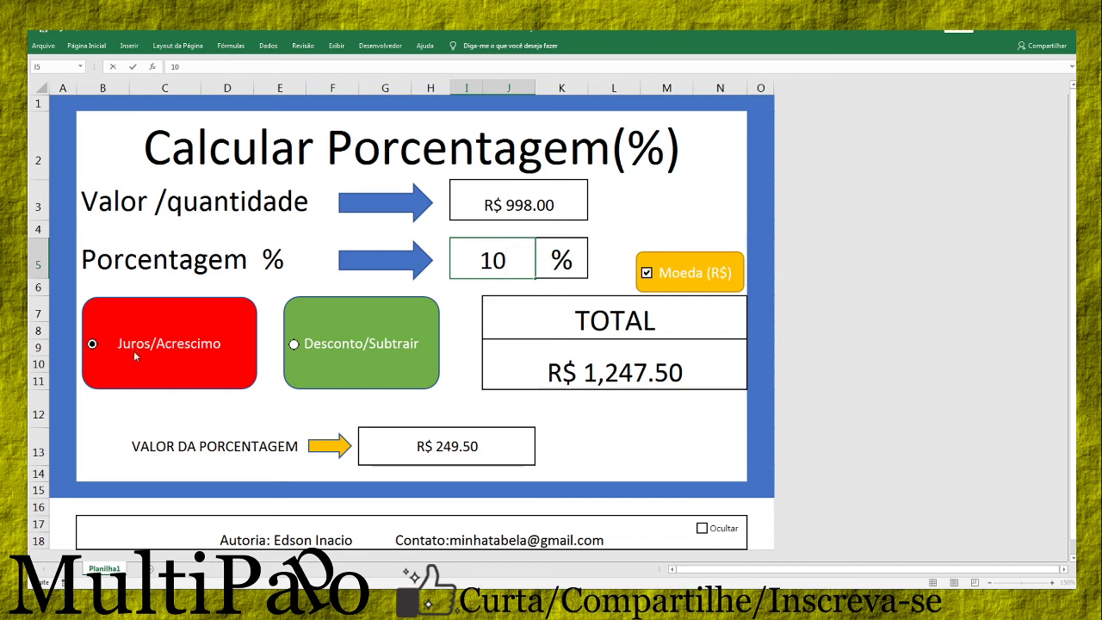
click(625, 192)
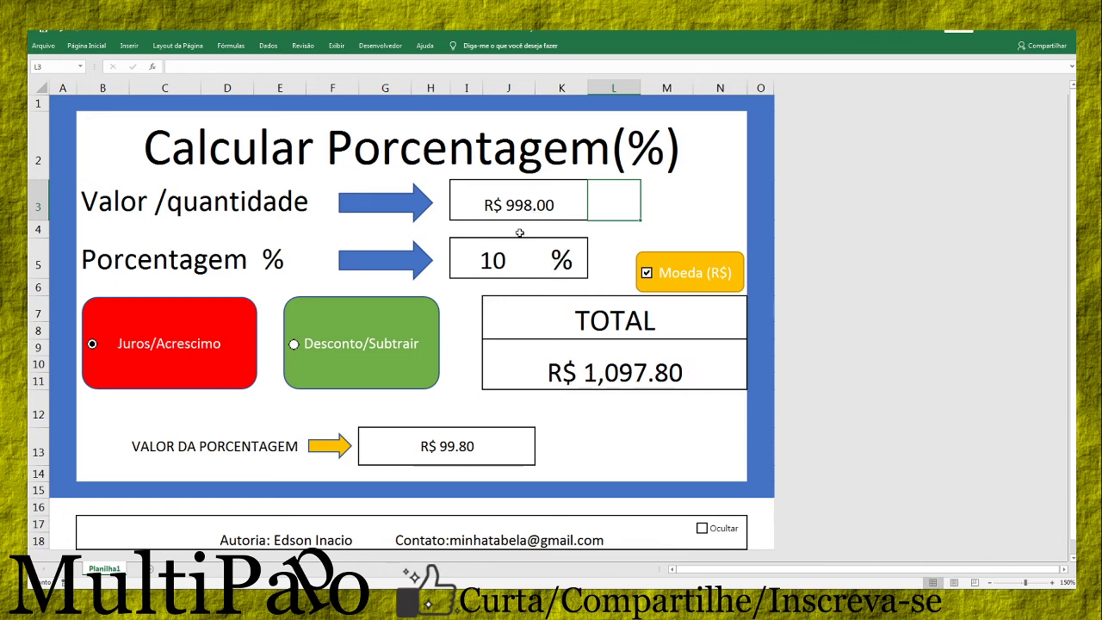
Change the value to 3200 and the percentage to 15.
click(508, 206)
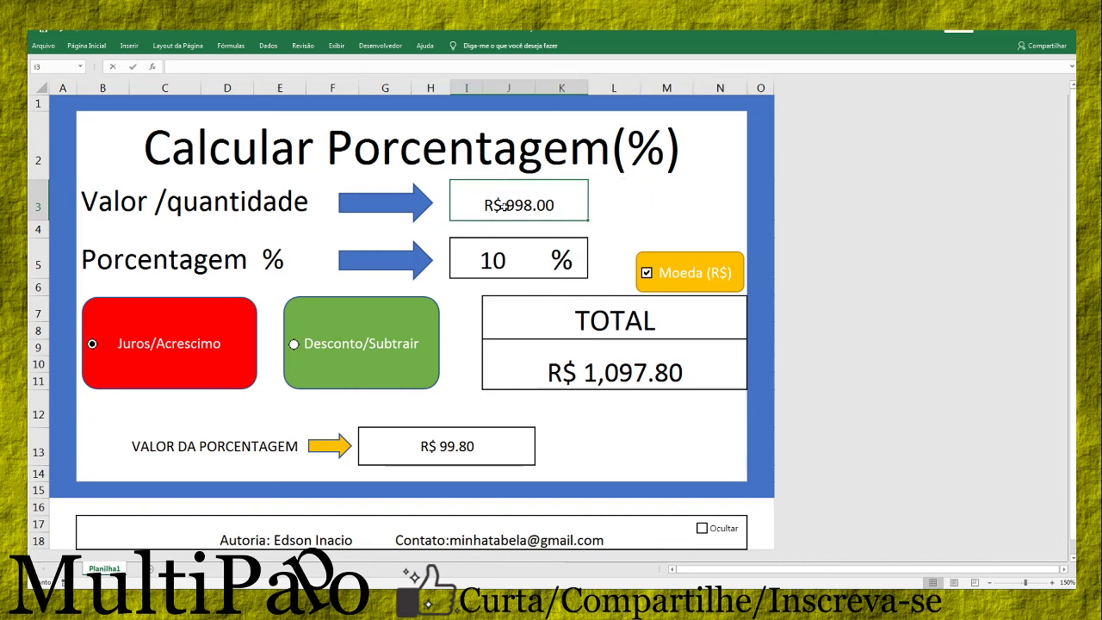
text(32000)
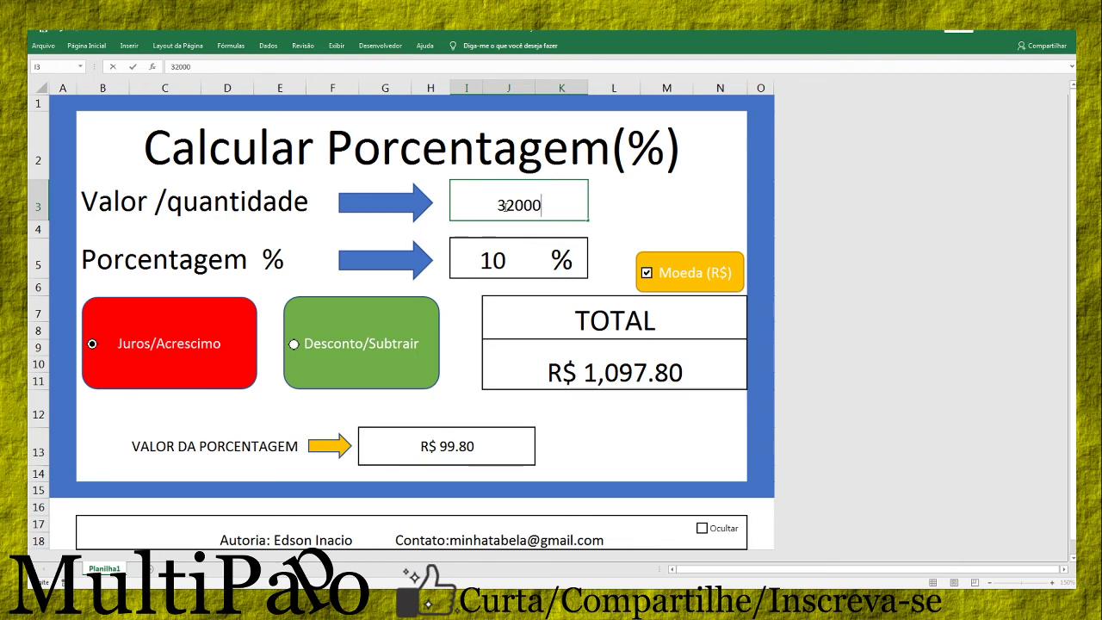
key(BackSpace)
key(Return)
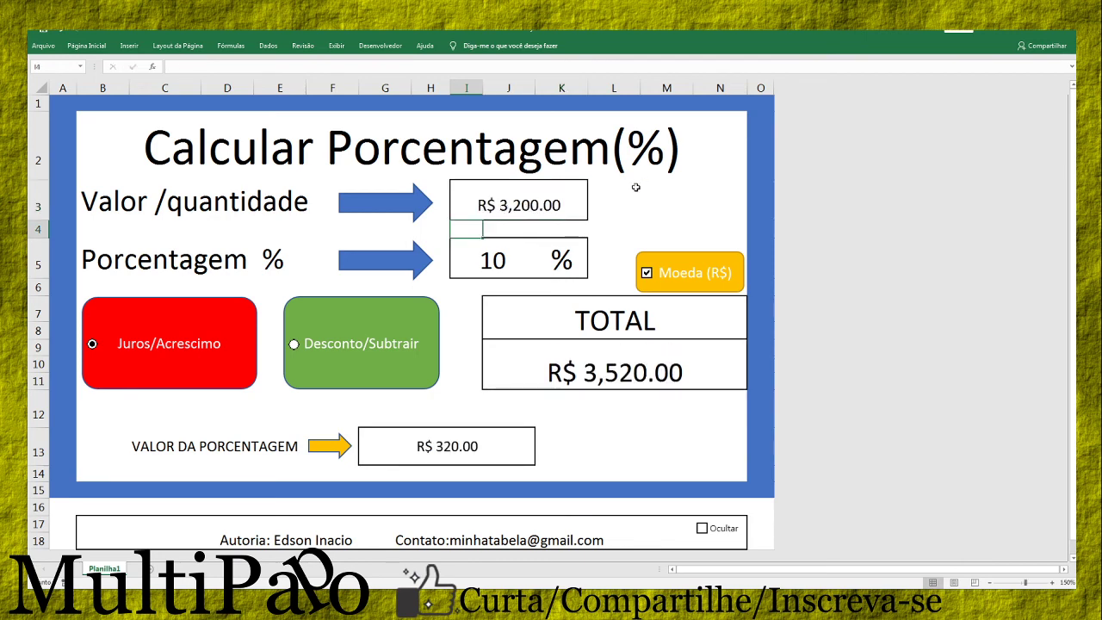
click(497, 266)
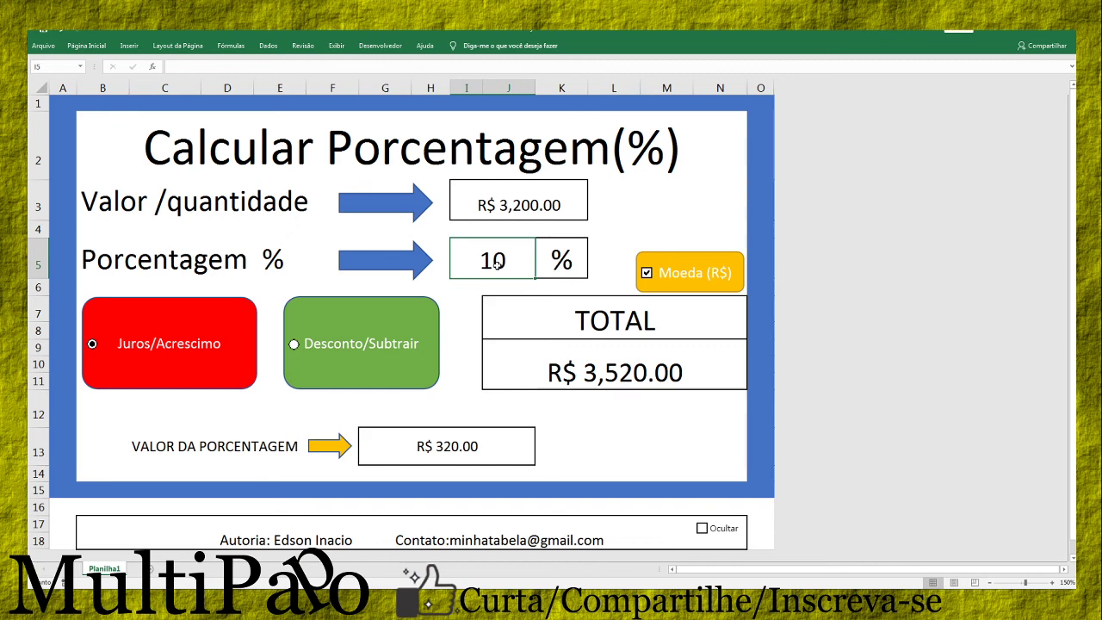
text(15)
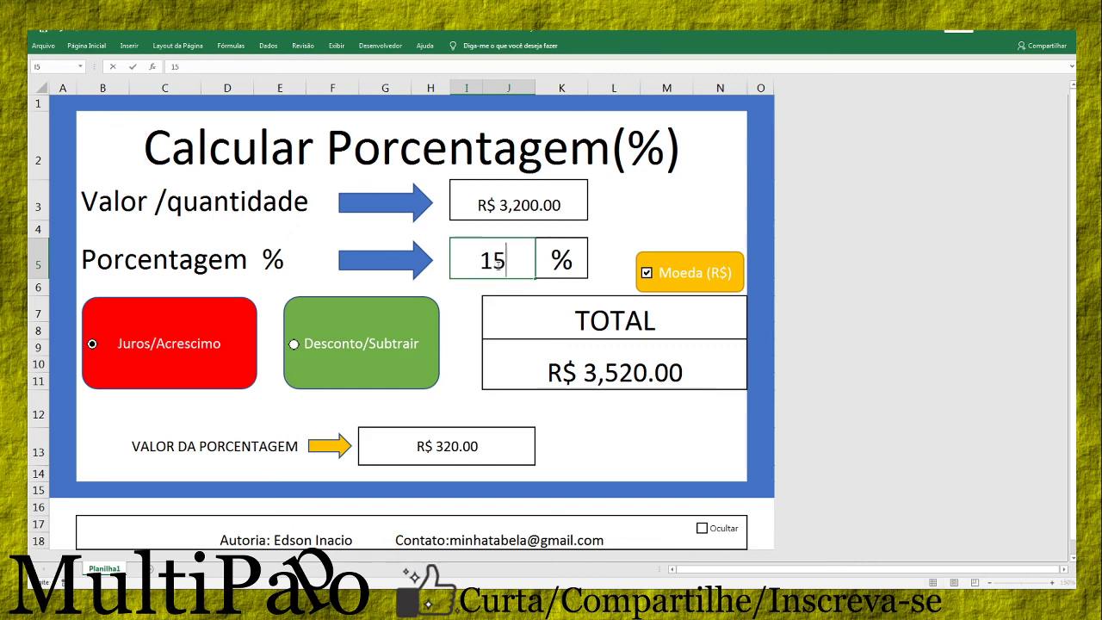
click(472, 313)
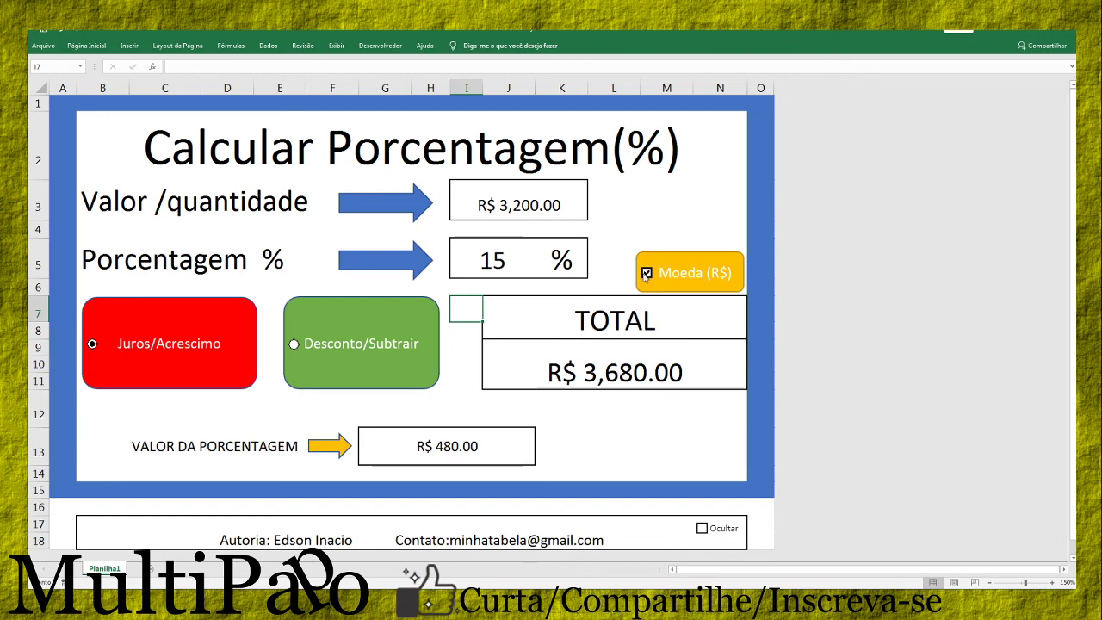
Toggle Moeda (R$) off, on and off again, leaving plain values 3200, 3680 and 480.
click(645, 274)
click(652, 278)
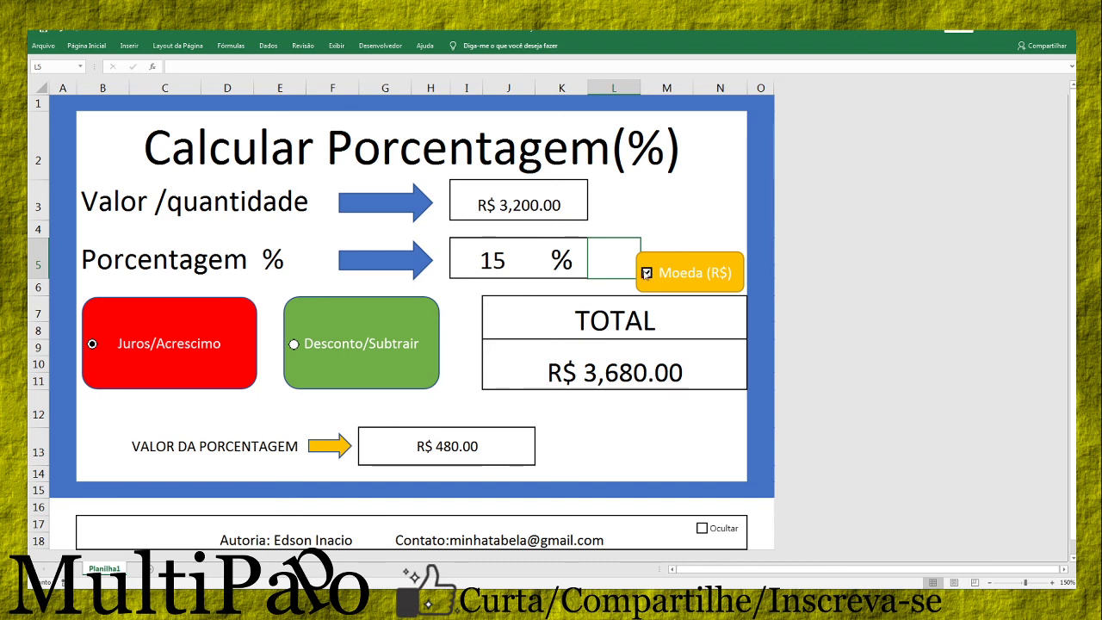
click(646, 273)
click(526, 207)
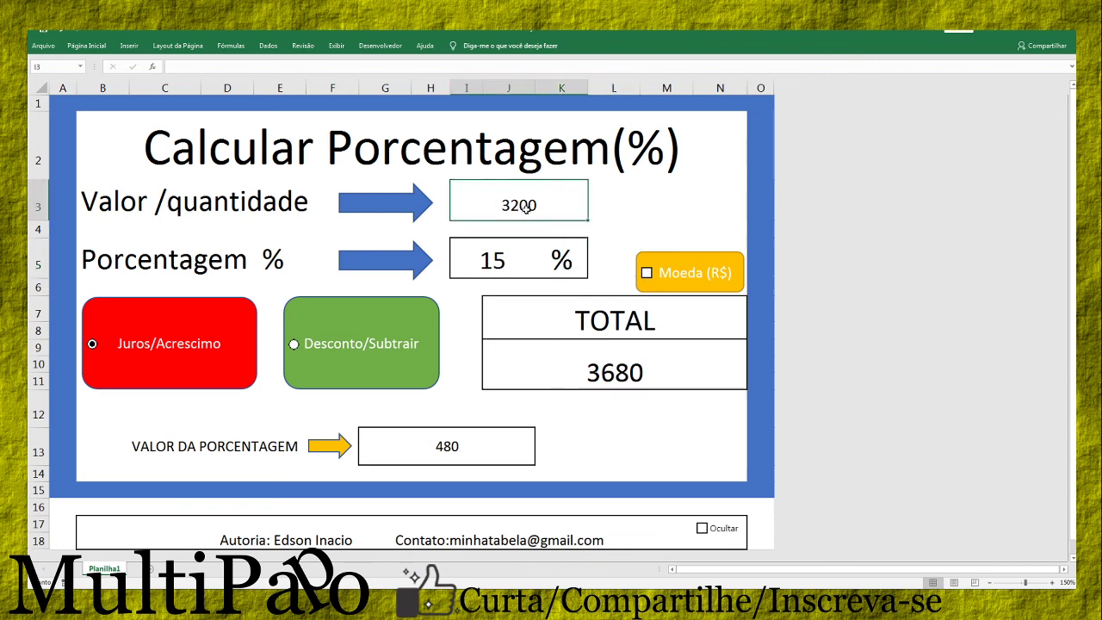